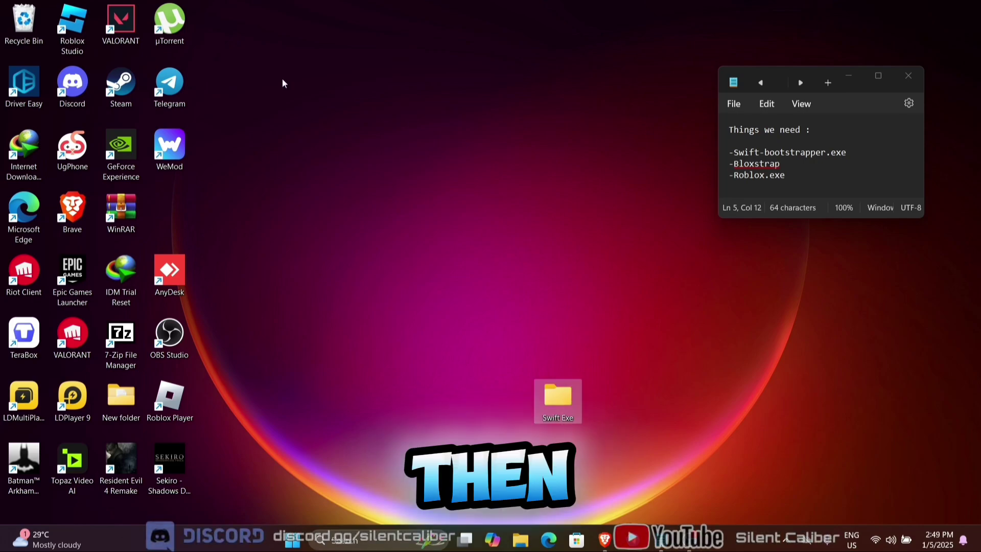
# Step: Search 'viru' from Start and open Windows Security's Virus & threat protection page
pyautogui.press('super+s')
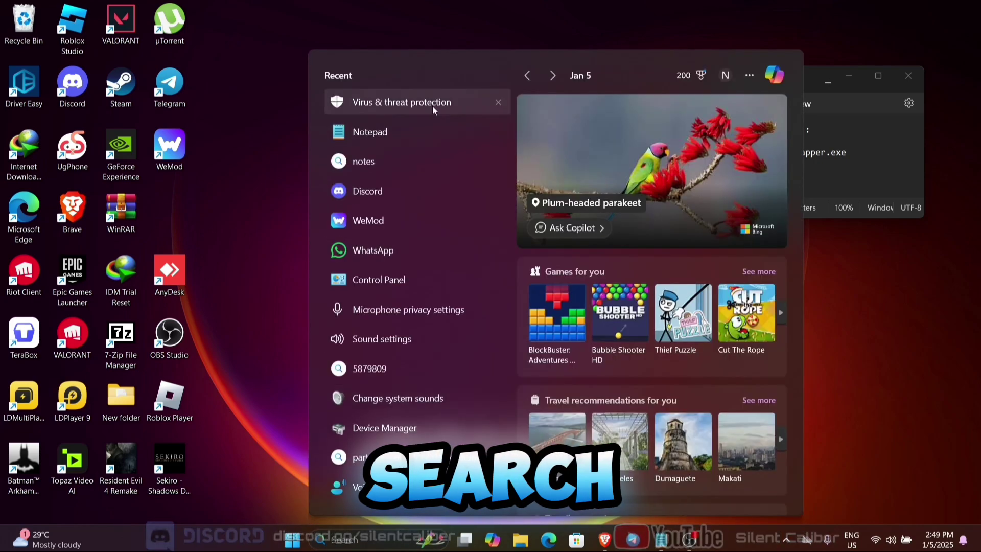
pyautogui.write('virus & threat protection')
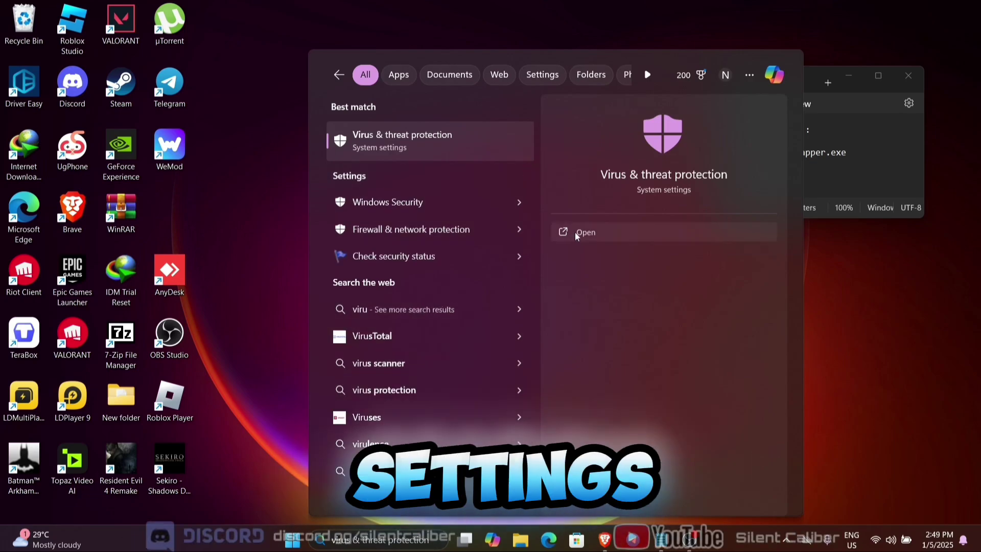
pyautogui.click(574, 232)
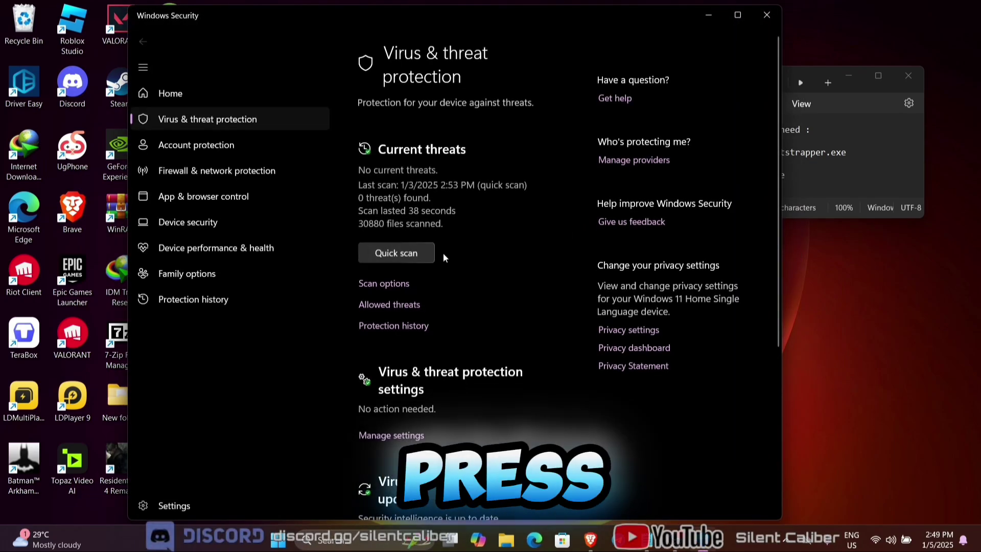
# Step: Add the Desktop's Swift Exe folder as a Microsoft Defender folder exclusion
pyautogui.scroll(-3, 442, 252)
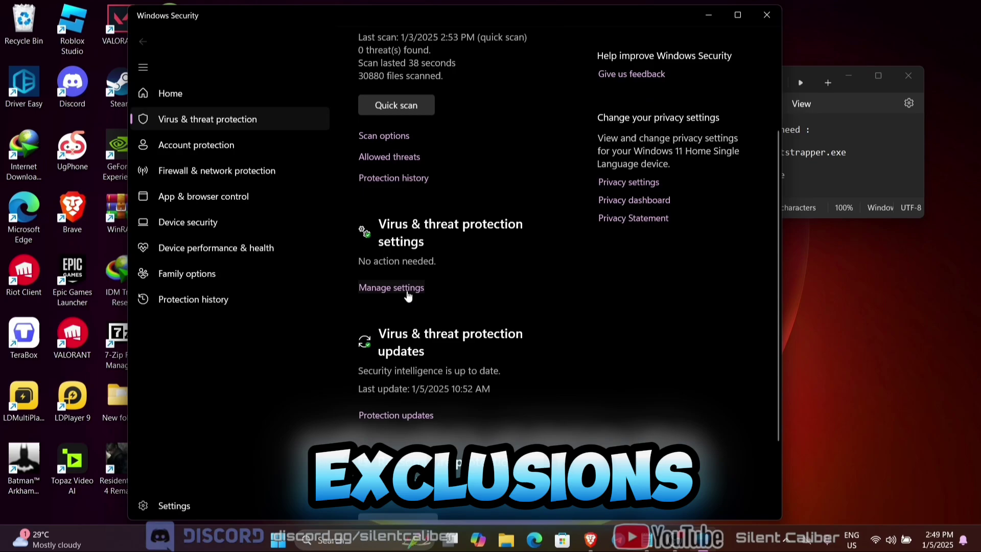
pyautogui.click(419, 288)
pyautogui.scroll(-10, 412, 293)
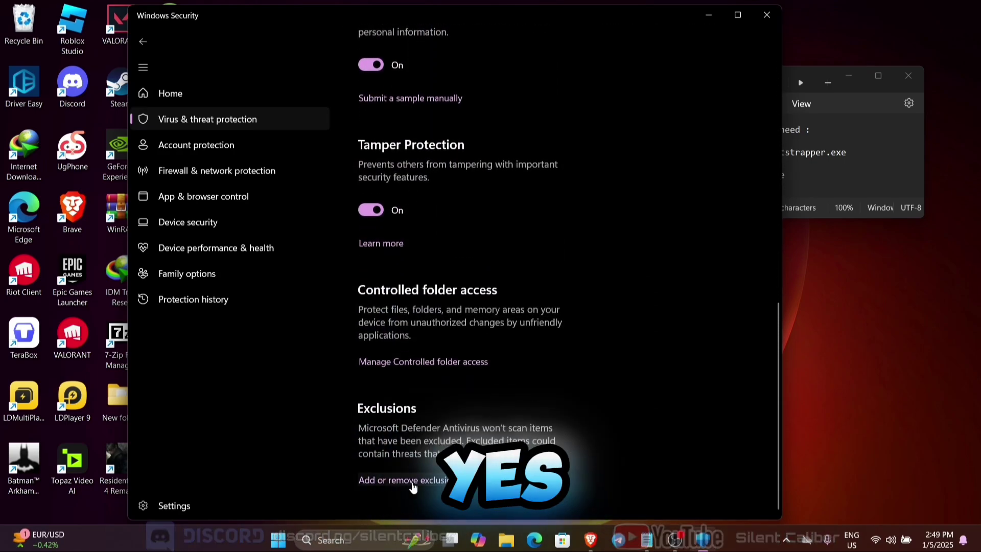
pyautogui.click(421, 486)
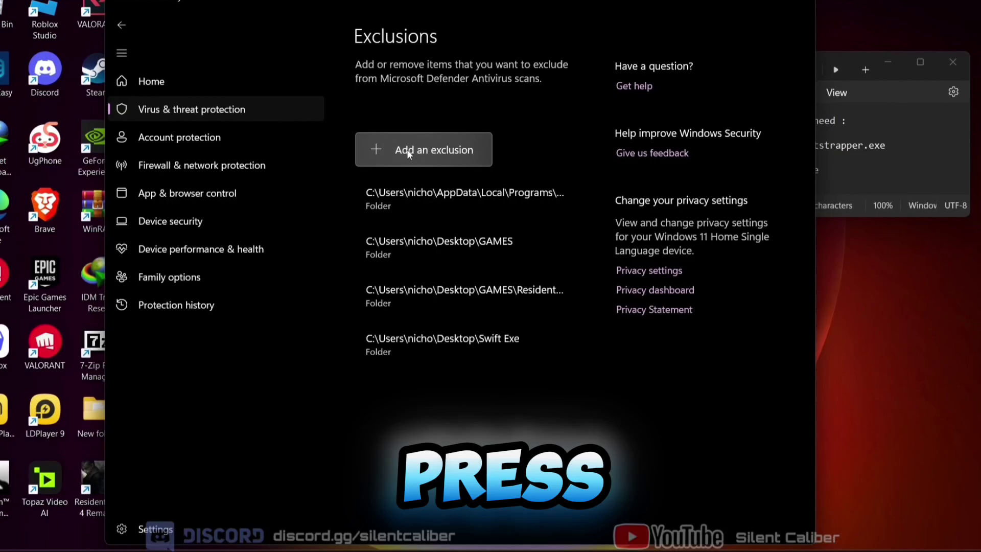
pyautogui.click(409, 140)
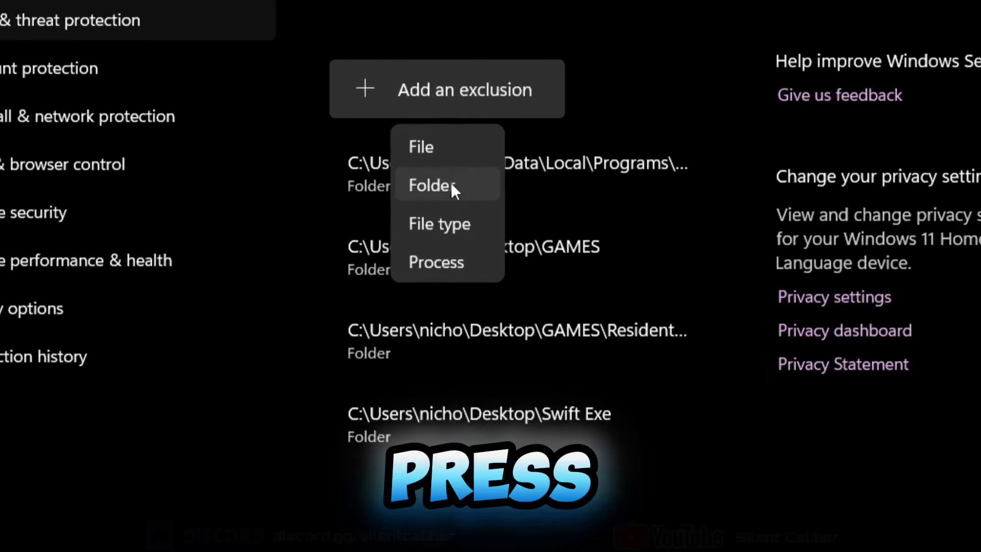
pyautogui.click(460, 176)
pyautogui.click(350, 117)
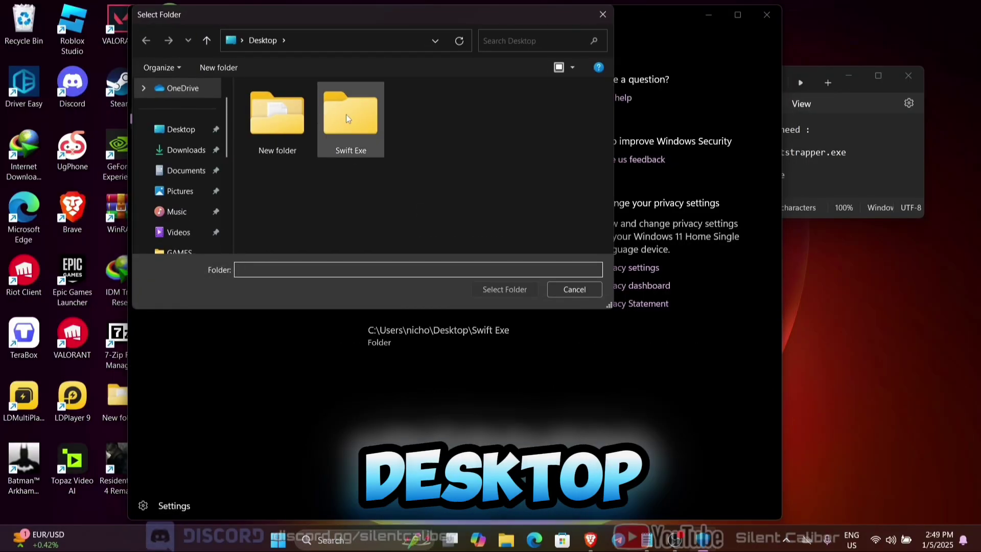
pyautogui.click(500, 289)
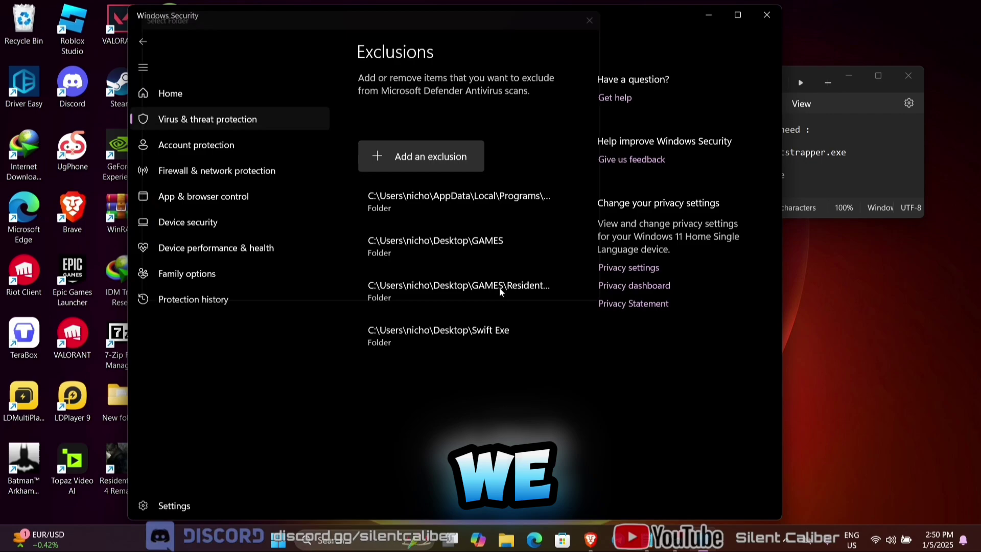
# Step: Close Windows Security and save swift-bootstrapper.exe from Gofile into Desktop\Swift Exe
pyautogui.click(765, 20)
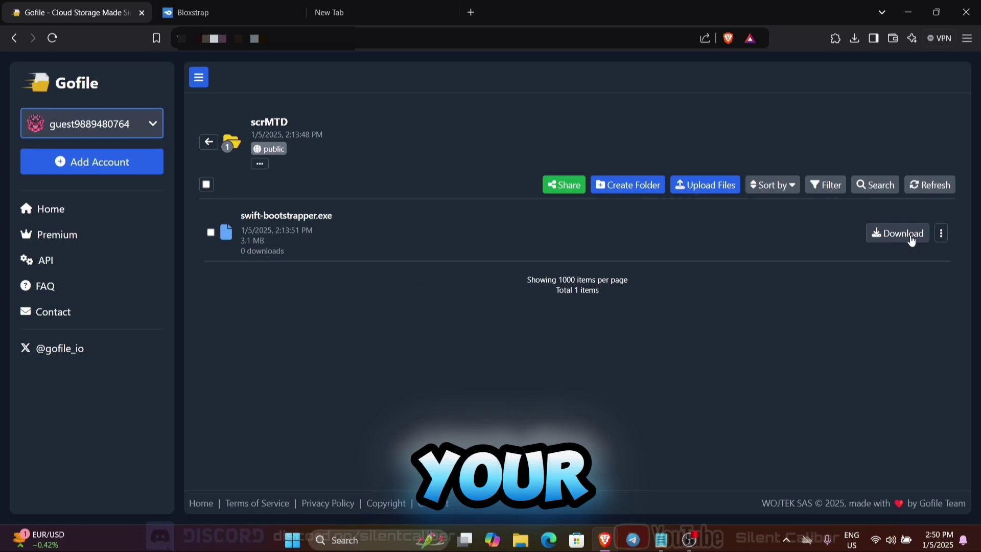
pyautogui.click(911, 238)
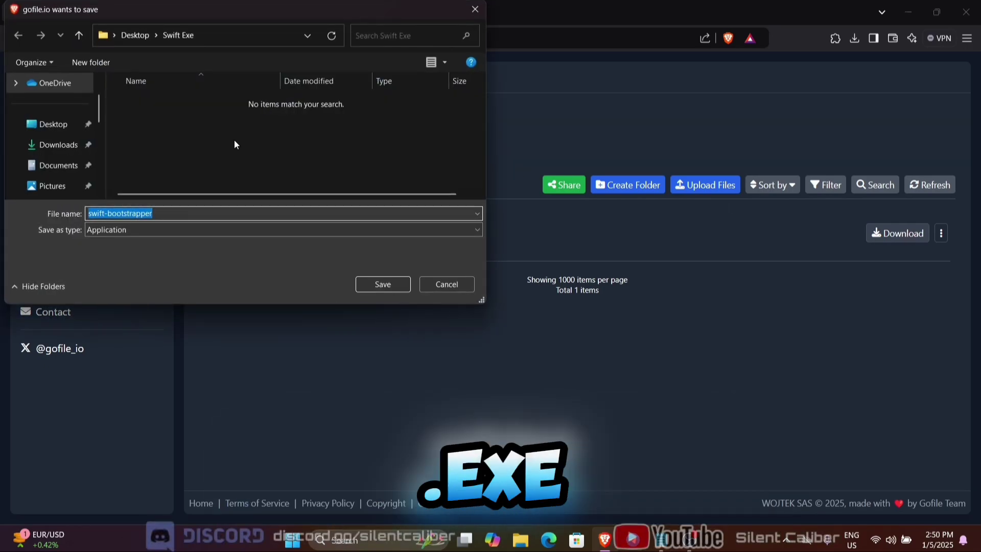
pyautogui.click(53, 124)
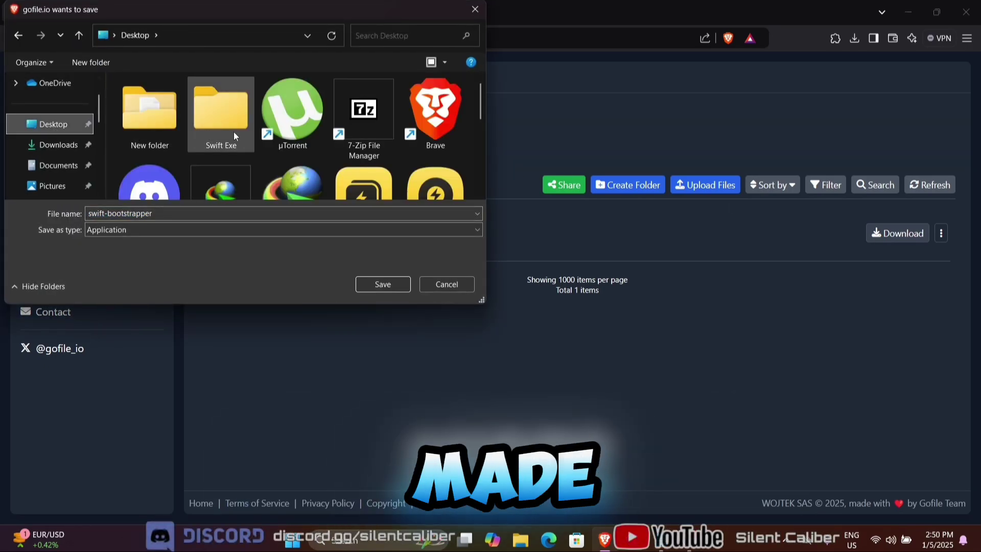
pyautogui.click(225, 132)
pyautogui.click(364, 285)
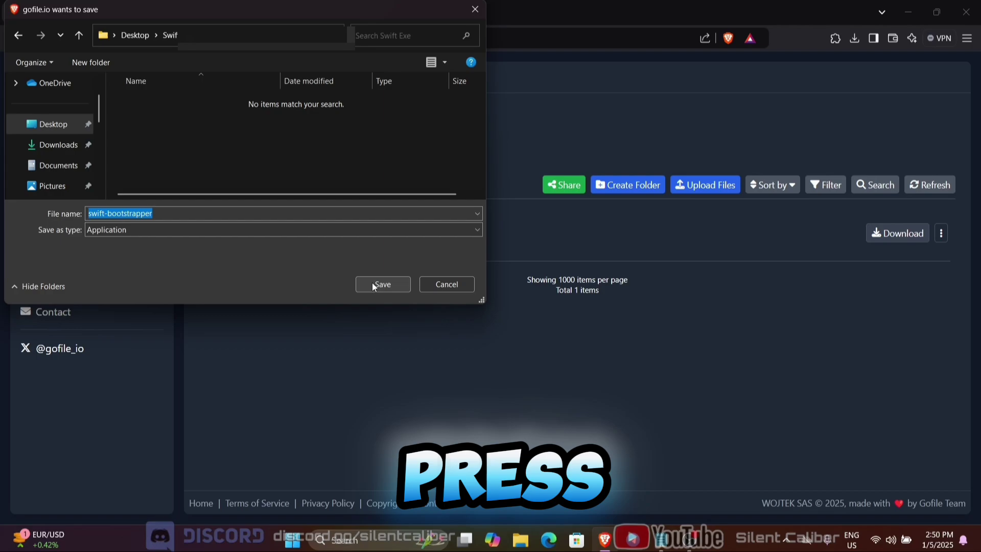
pyautogui.click(372, 283)
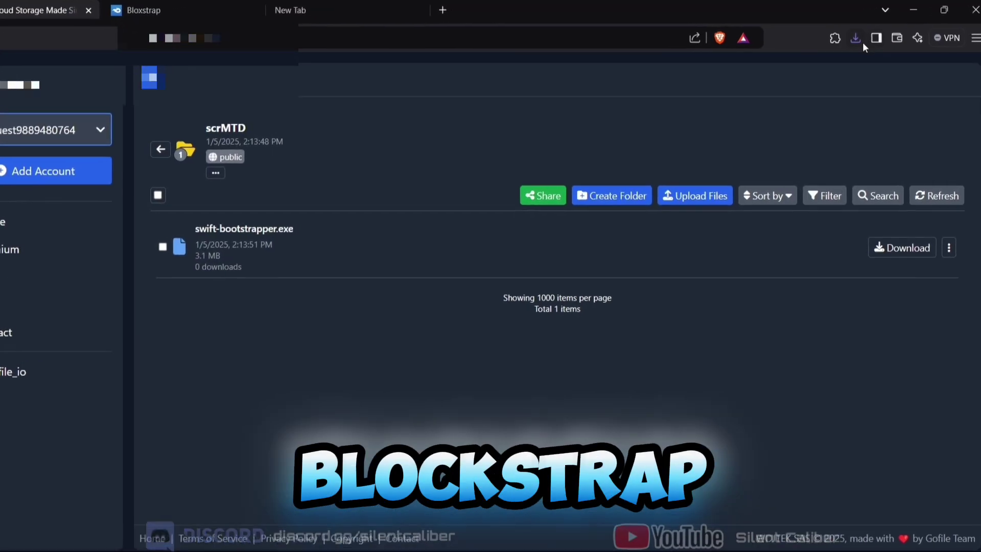
# Step: Resume the failed swift-bootstrapper.exe download so the 3.0 MB file completes
pyautogui.click(853, 38)
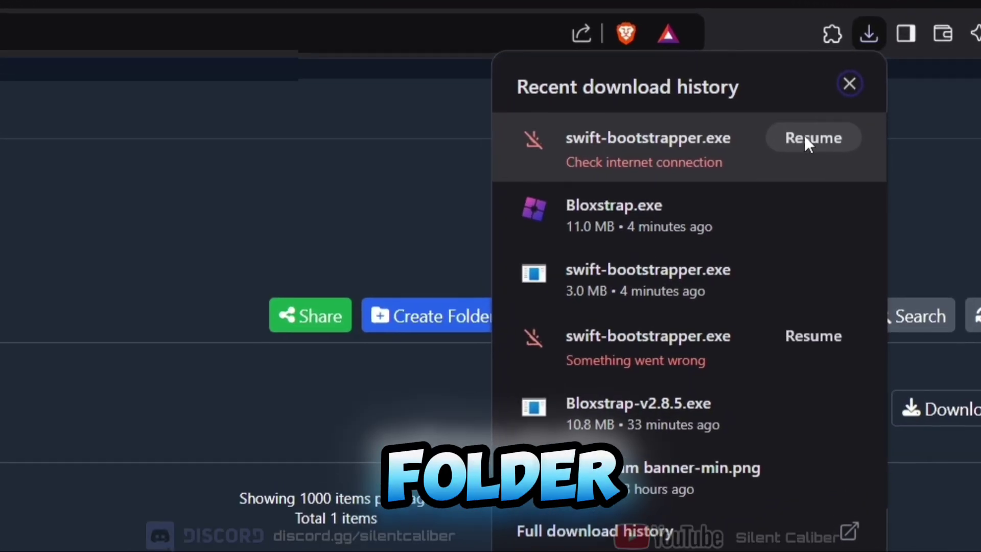
pyautogui.click(809, 139)
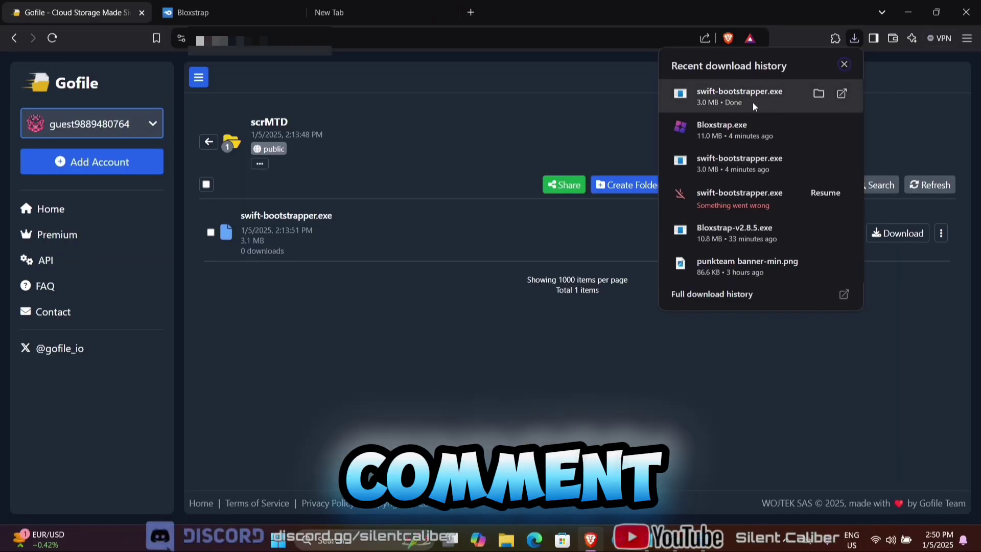
pyautogui.click(902, 26)
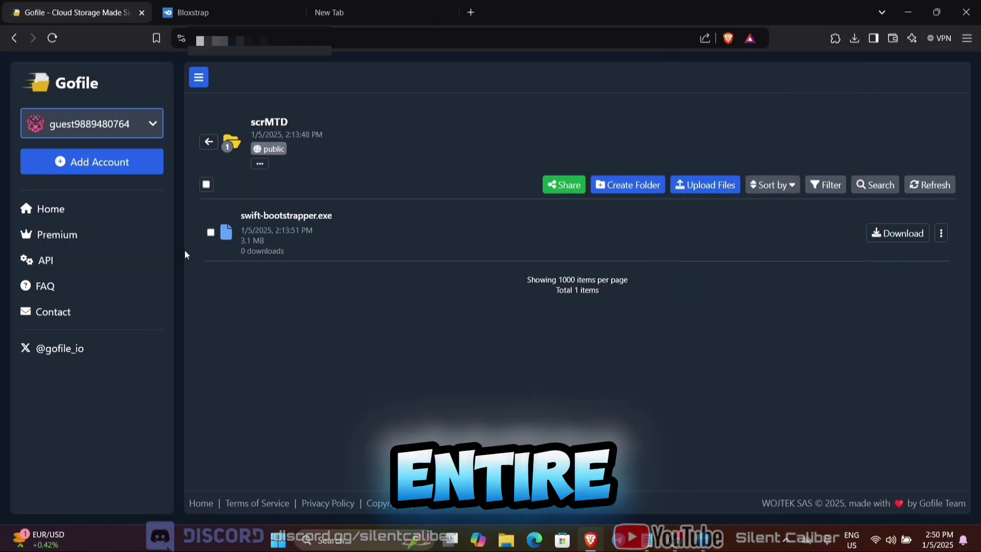
pyautogui.click(193, 12)
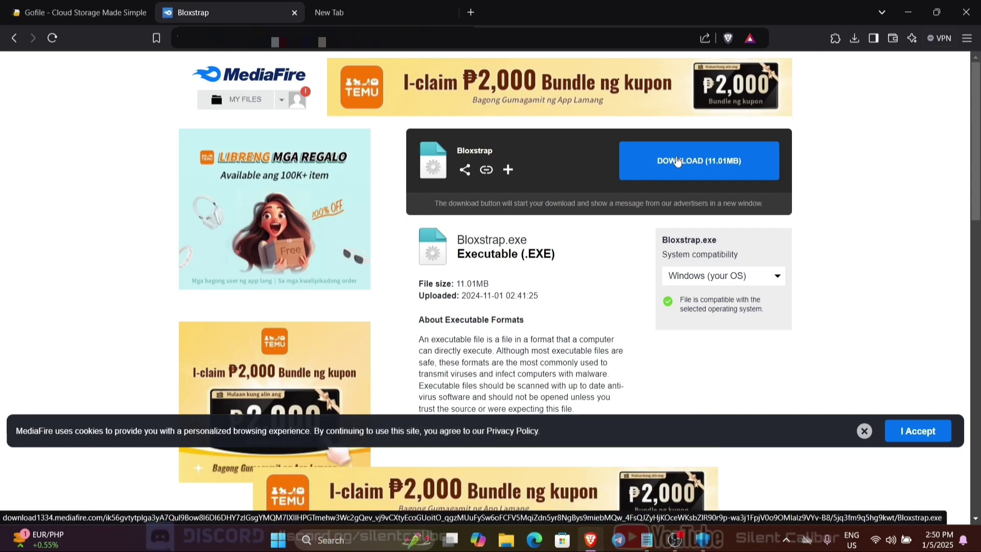
# Step: Save Bloxstrap.exe (11.0 MB) from MediaFire into the Desktop's Swift Exe folder
pyautogui.click(677, 161)
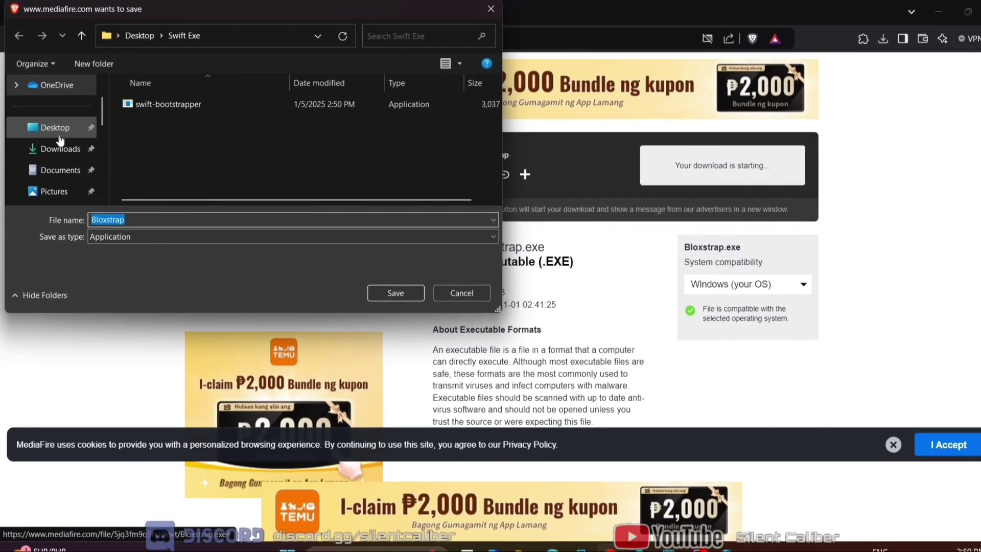
pyautogui.click(56, 129)
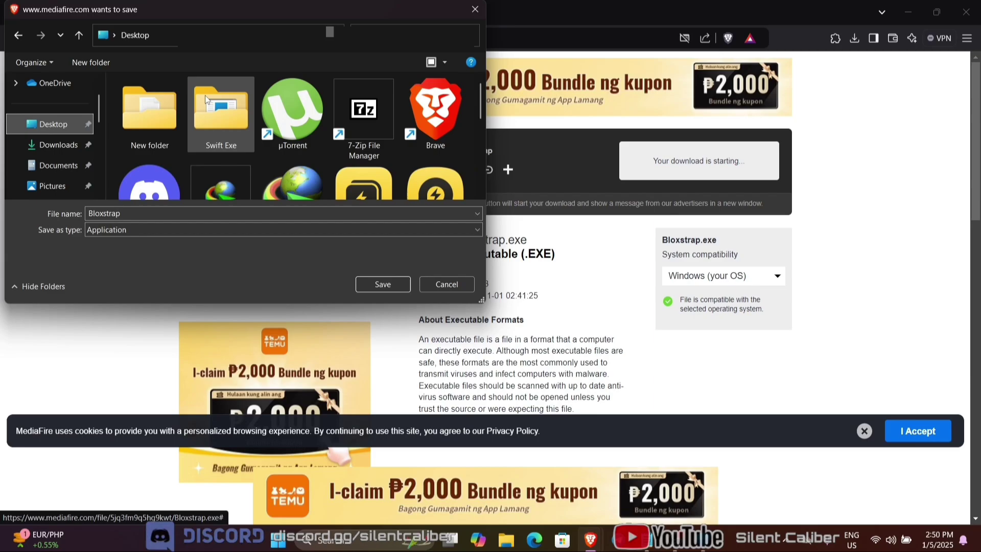
pyautogui.doubleClick(222, 118)
pyautogui.click(383, 283)
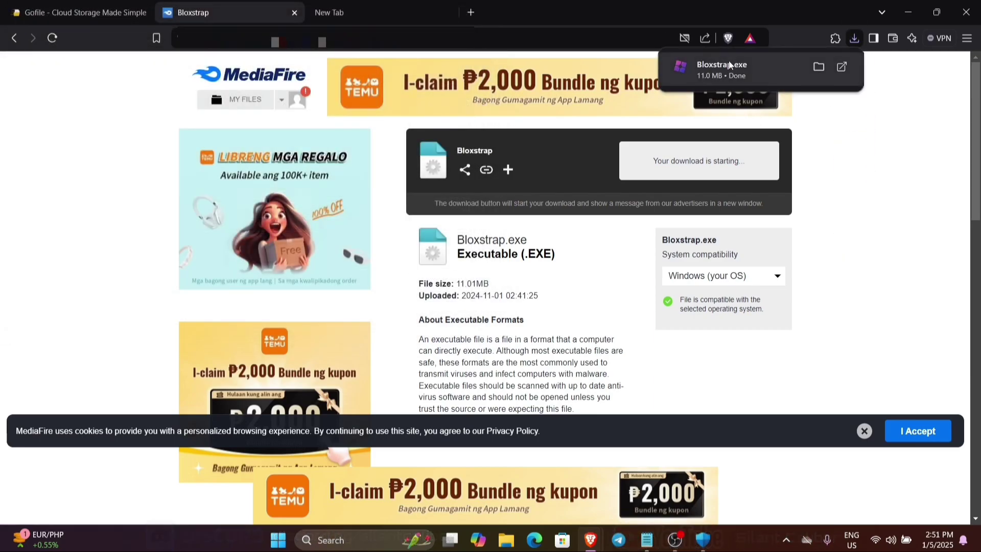
# Step: Load the Roblox installer URL, save RobloxPlayerInstaller into Swift Exe, and minimise Brave
pyautogui.click(330, 15)
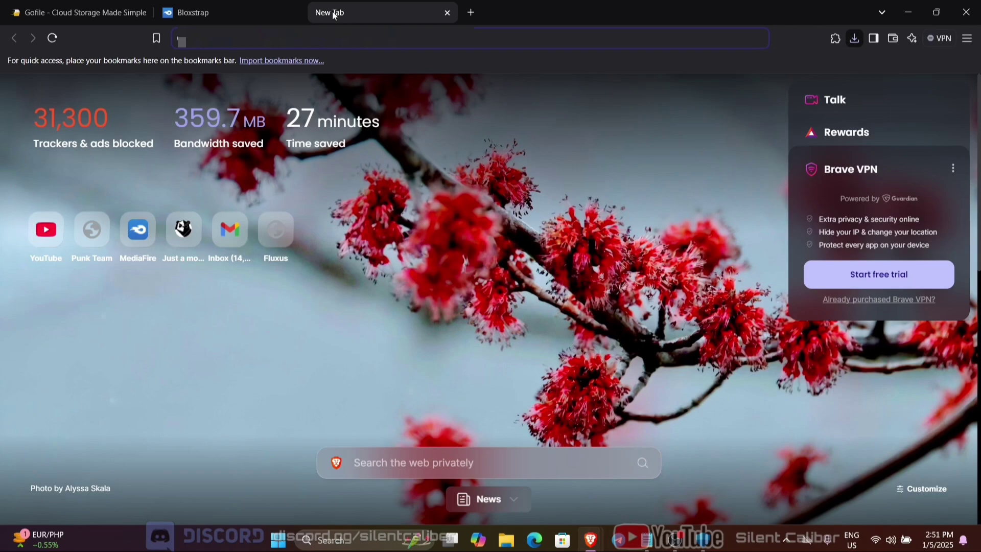
pyautogui.press('Return')
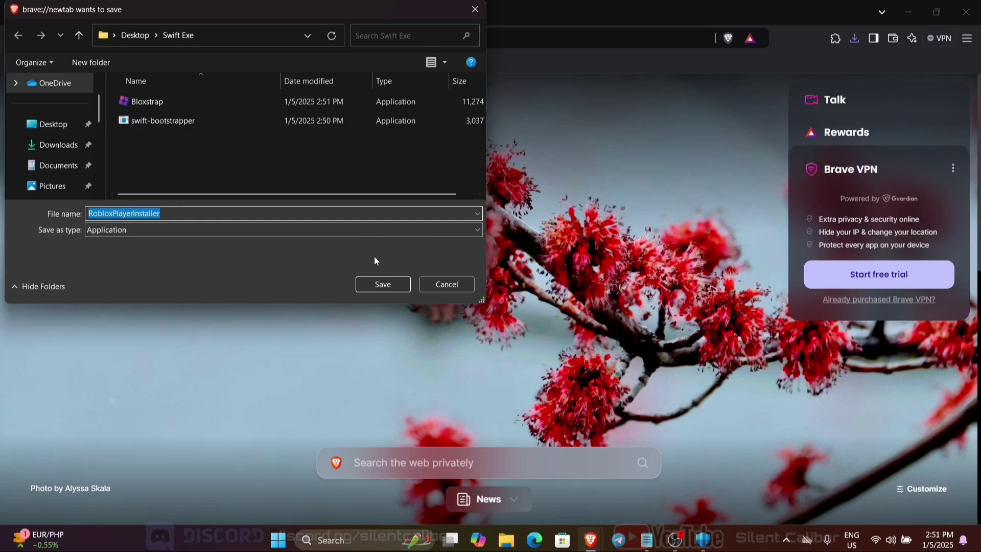
pyautogui.click(393, 283)
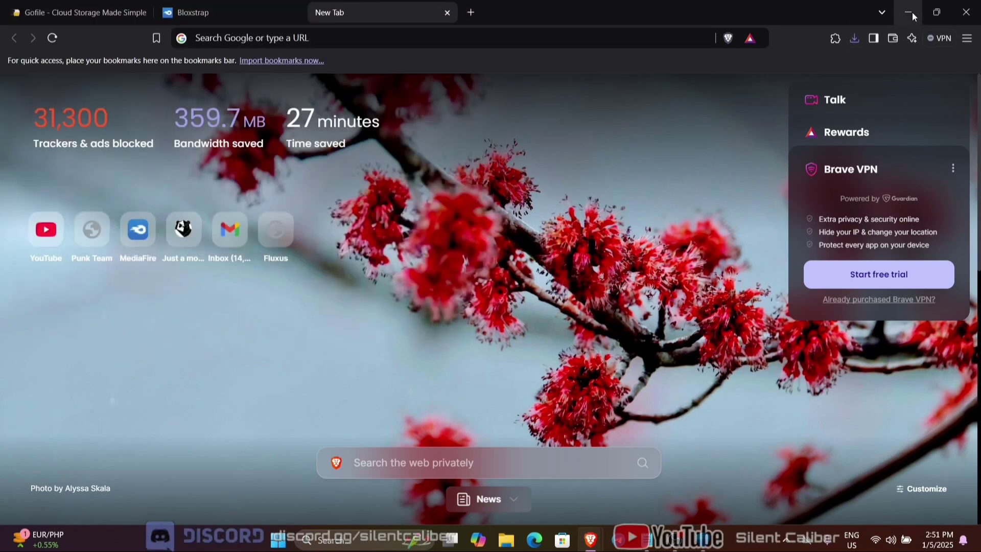
pyautogui.click(910, 12)
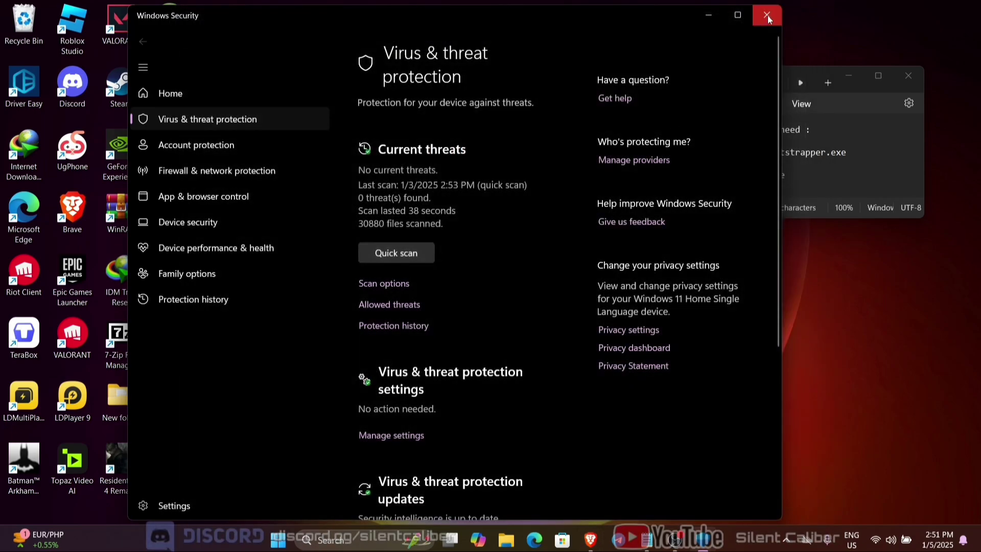
# Step: Close the ad pop-up, refresh the desktop, and highlight Swift-bootstrapper.exe in the notes list
pyautogui.click(767, 16)
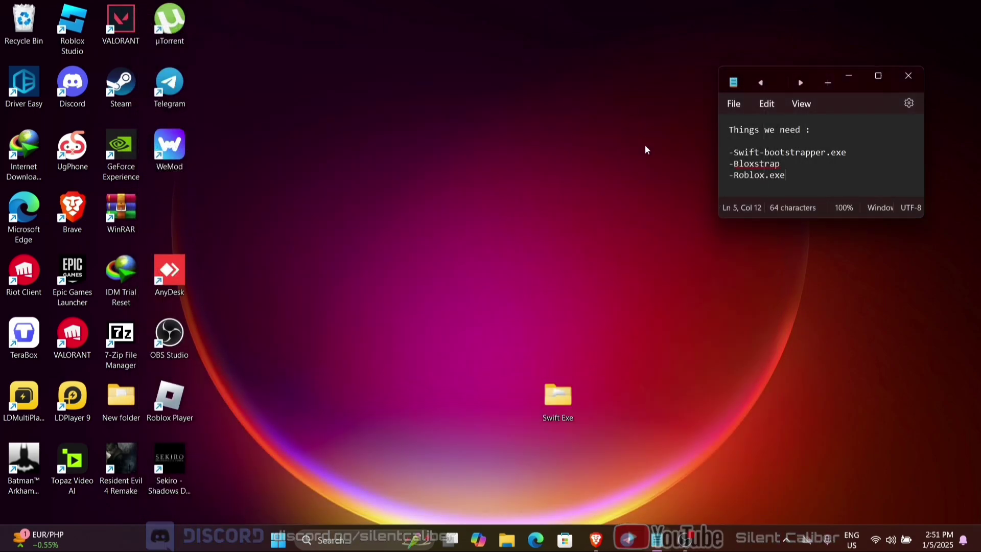
pyautogui.rightClick(500, 279)
pyautogui.click(537, 293)
pyautogui.rightClick(532, 279)
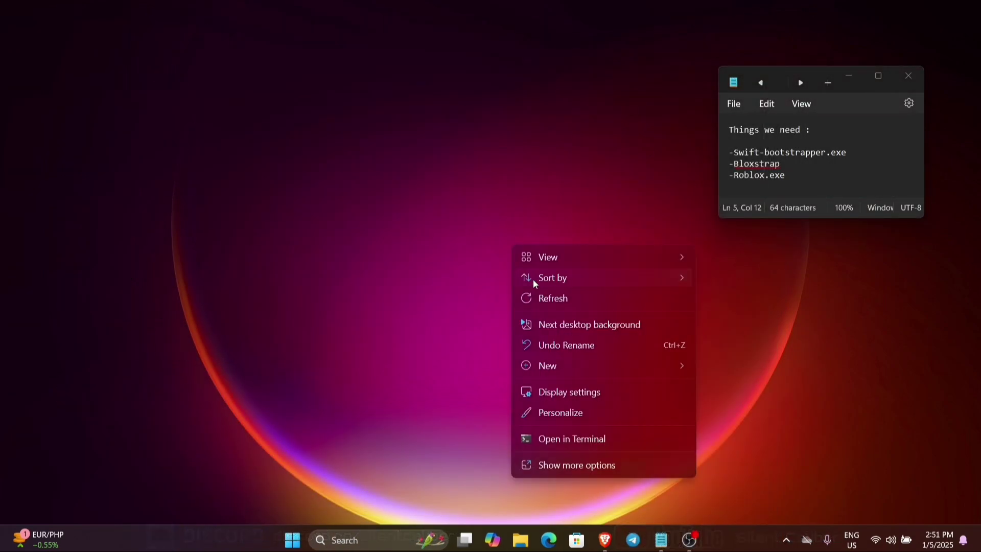
pyautogui.click(549, 301)
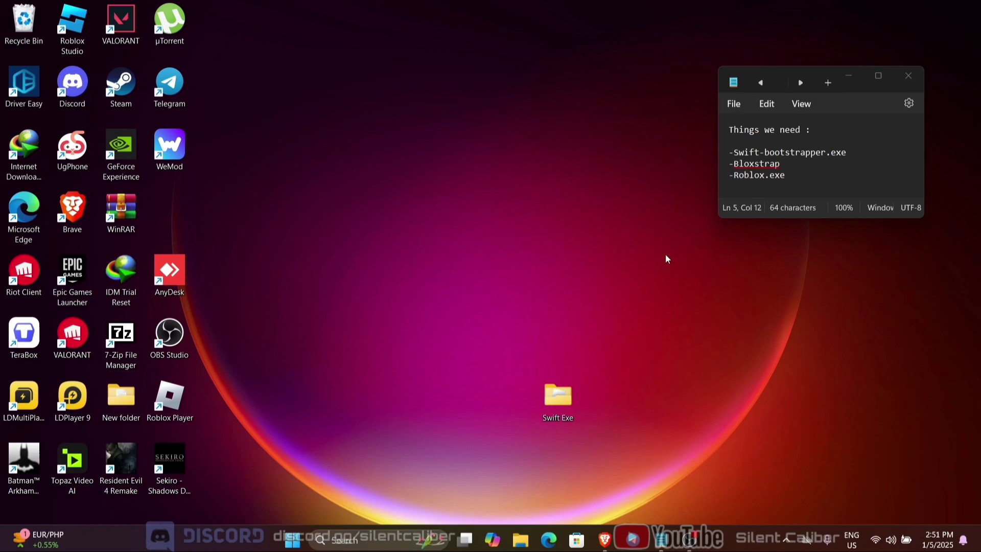
pyautogui.moveTo(852, 154); pyautogui.dragTo(772, 163)
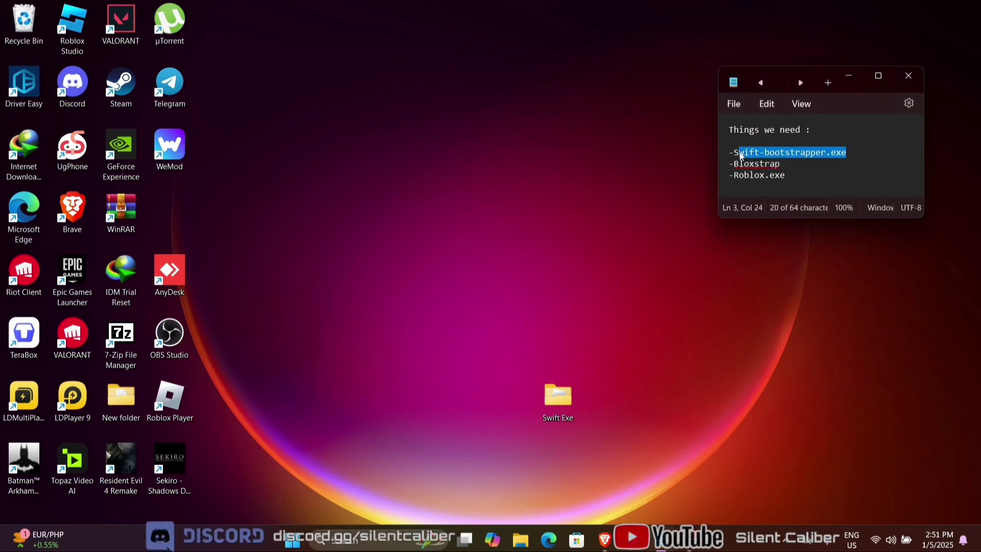
# Step: Open the Swift Exe folder beside the notes and highlight Bloxstrap on the needed-files list
pyautogui.doubleClick(552, 403)
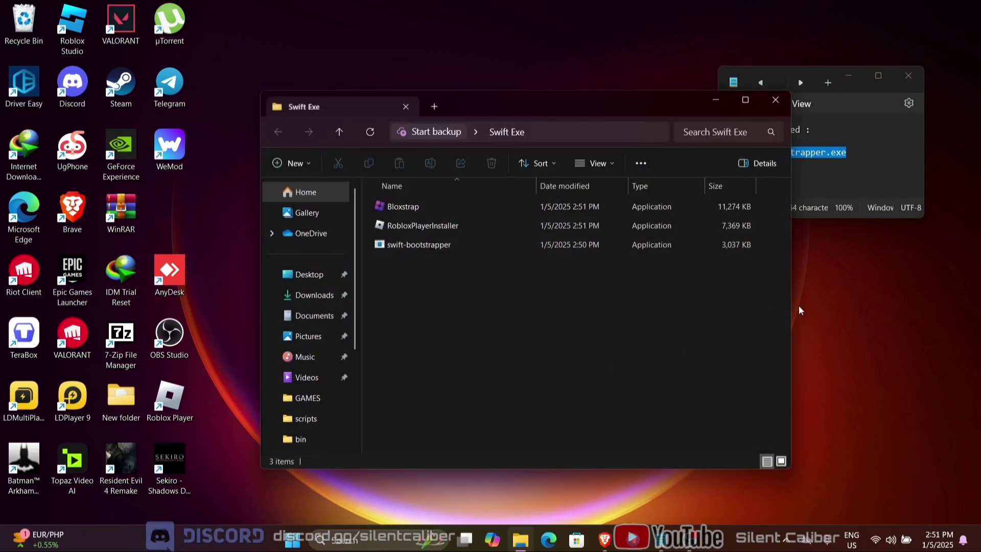
pyautogui.moveTo(632, 102); pyautogui.dragTo(489, 76)
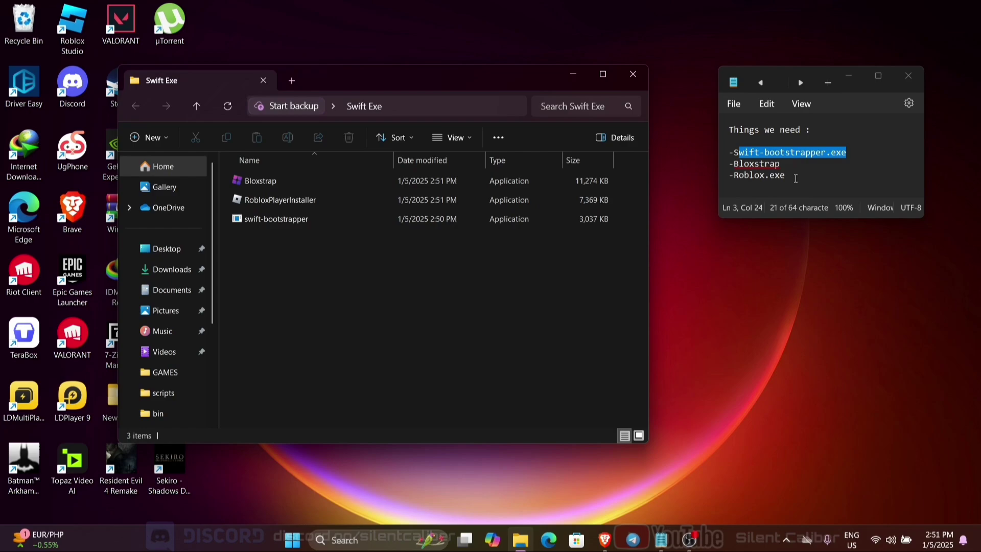
pyautogui.click(848, 153)
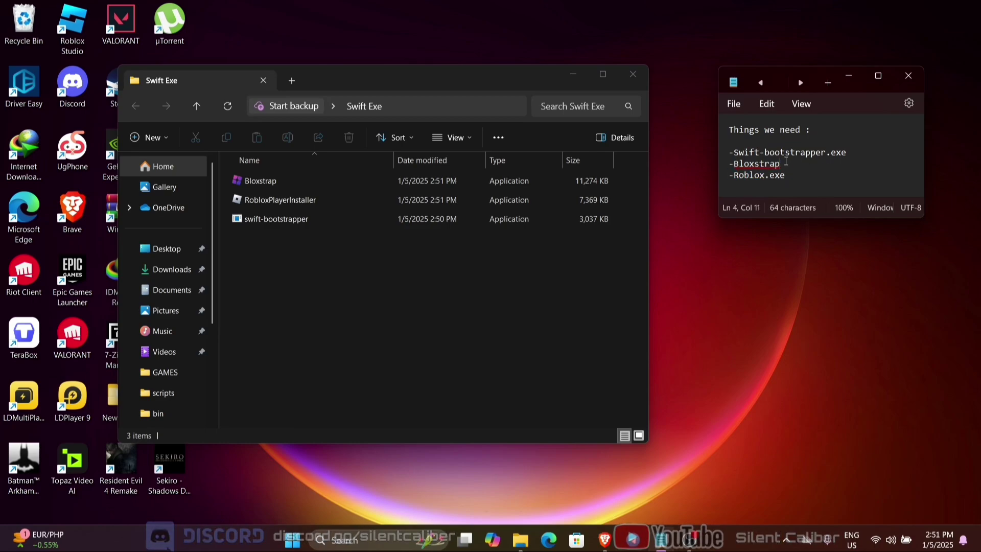
pyautogui.moveTo(724, 166); pyautogui.dragTo(734, 165)
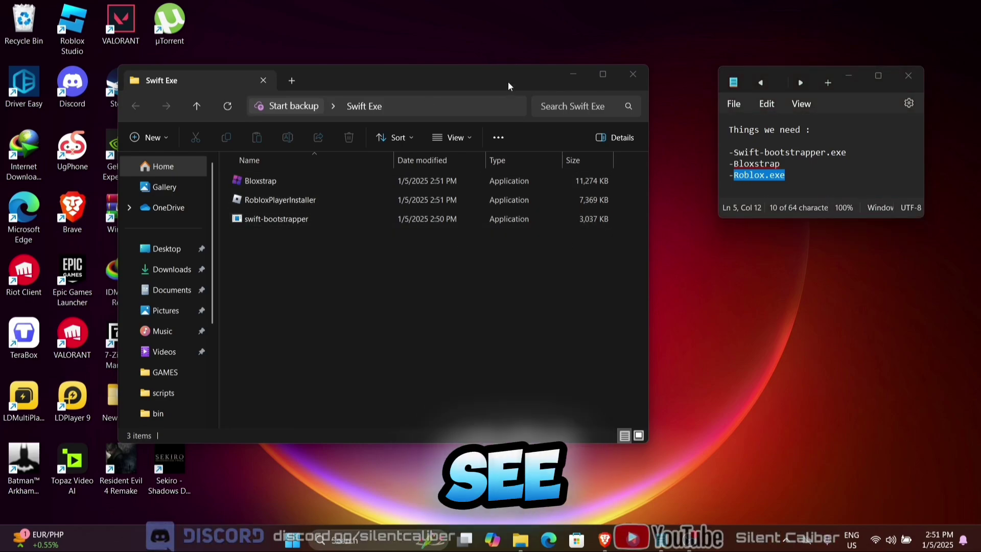
pyautogui.moveTo(508, 85); pyautogui.dragTo(715, 115)
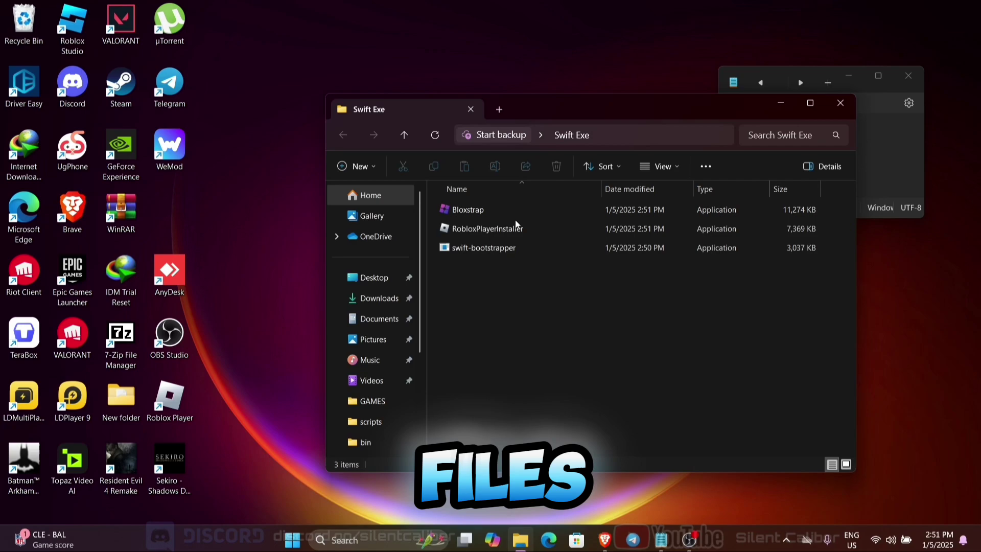
# Step: Move Bloxstrap and RobloxPlayerInstaller onto the desktop side by side and run the installer
pyautogui.moveTo(465, 210); pyautogui.dragTo(218, 211)
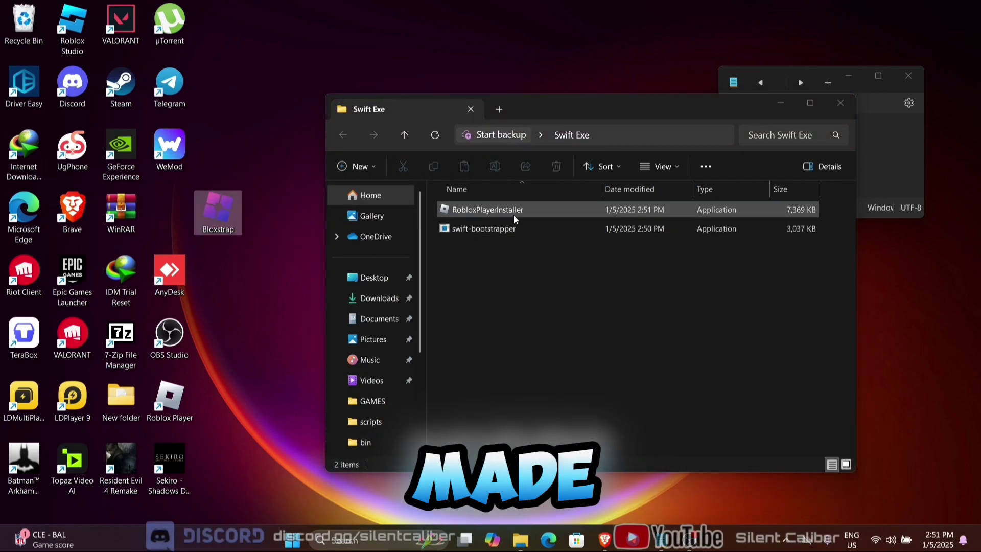
pyautogui.moveTo(538, 209); pyautogui.dragTo(256, 164)
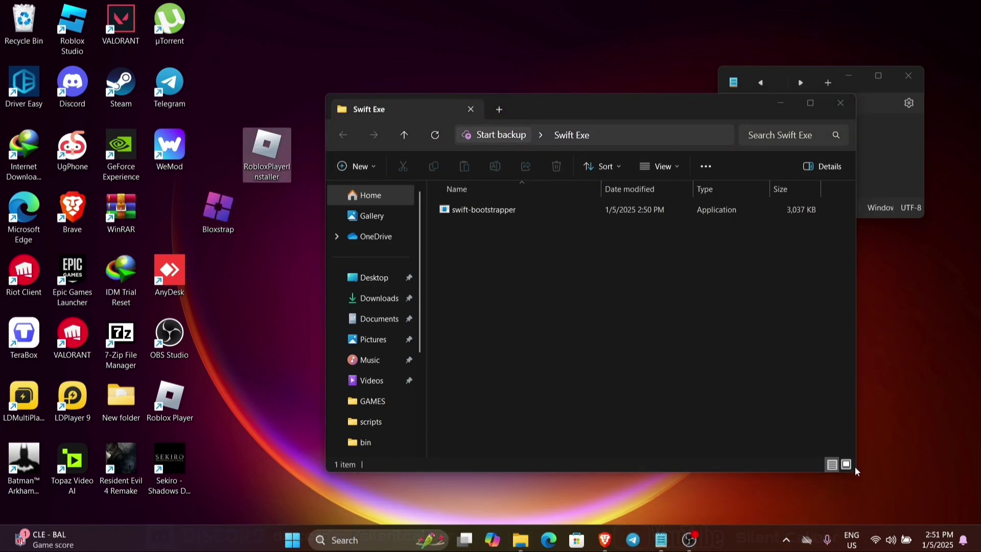
pyautogui.moveTo(854, 474); pyautogui.dragTo(689, 404)
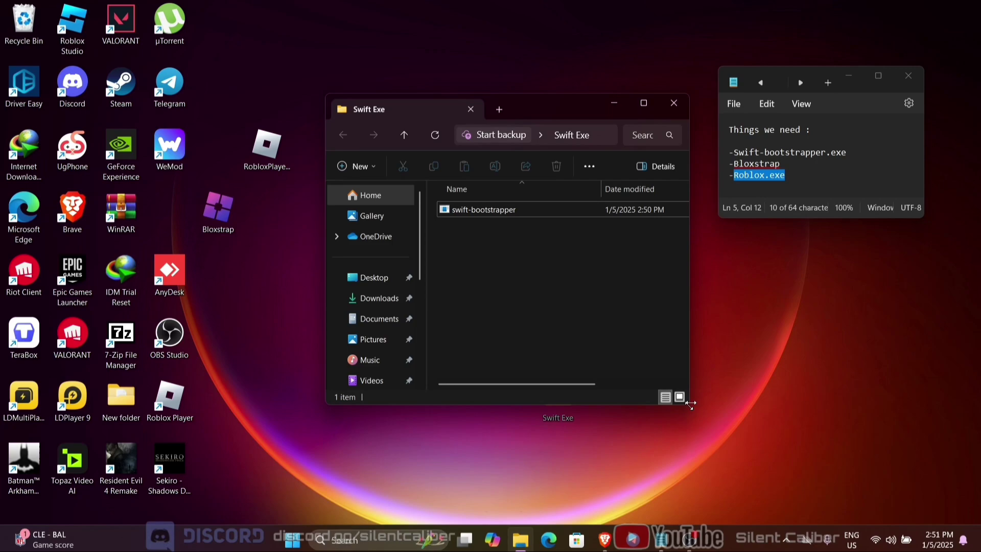
pyautogui.moveTo(538, 106); pyautogui.dragTo(764, 206)
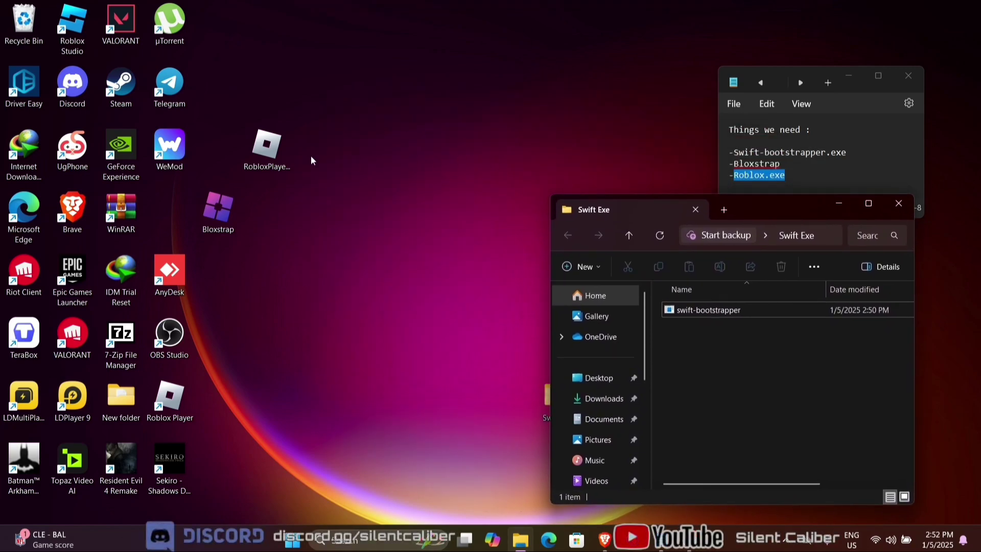
pyautogui.moveTo(276, 153); pyautogui.dragTo(382, 218)
pyautogui.moveTo(235, 207); pyautogui.dragTo(330, 236)
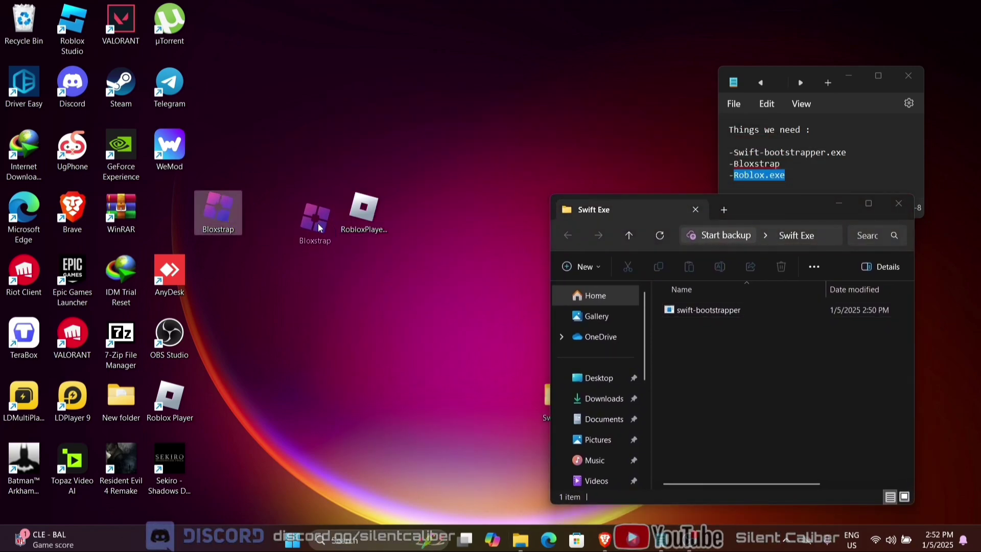
pyautogui.click(371, 209)
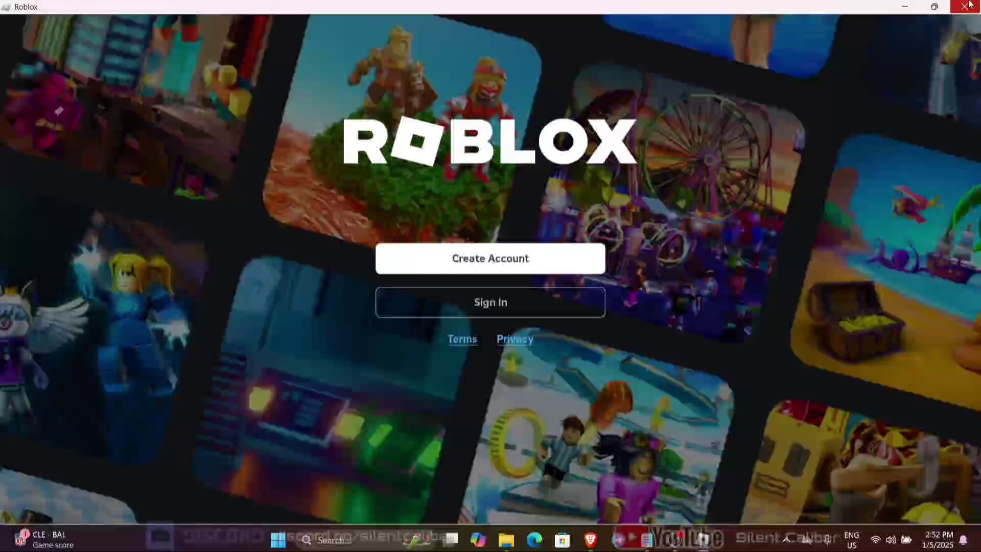
# Step: Close Roblox, delete the desktop installer, and place the Roblox Player shortcut beside Bloxstrap
pyautogui.click(964, 7)
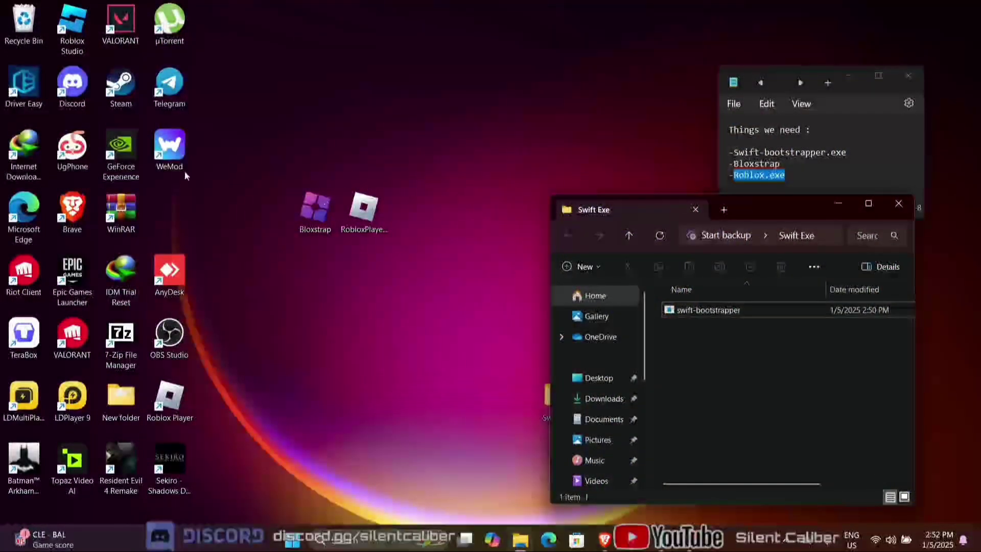
pyautogui.rightClick(382, 211)
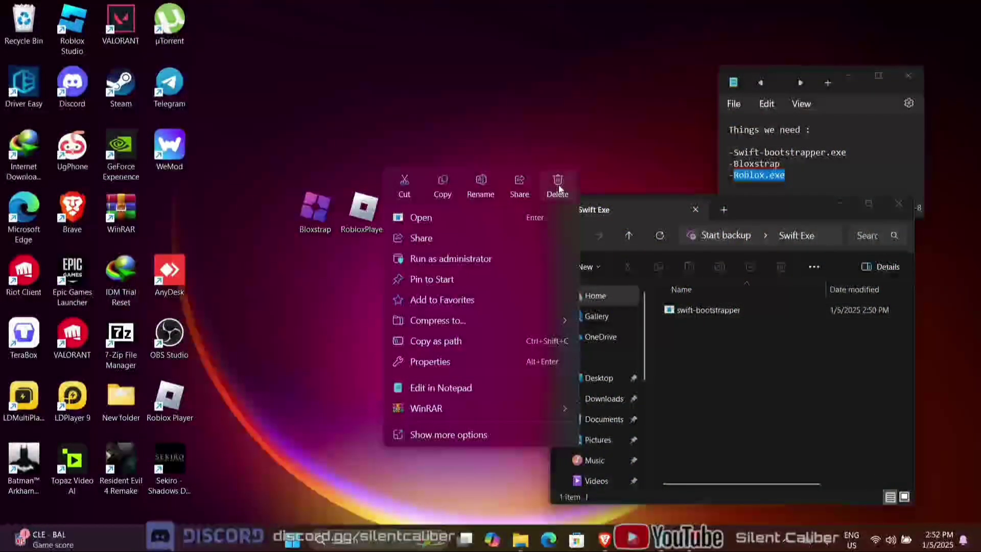
pyautogui.click(557, 190)
pyautogui.moveTo(170, 401); pyautogui.dragTo(370, 223)
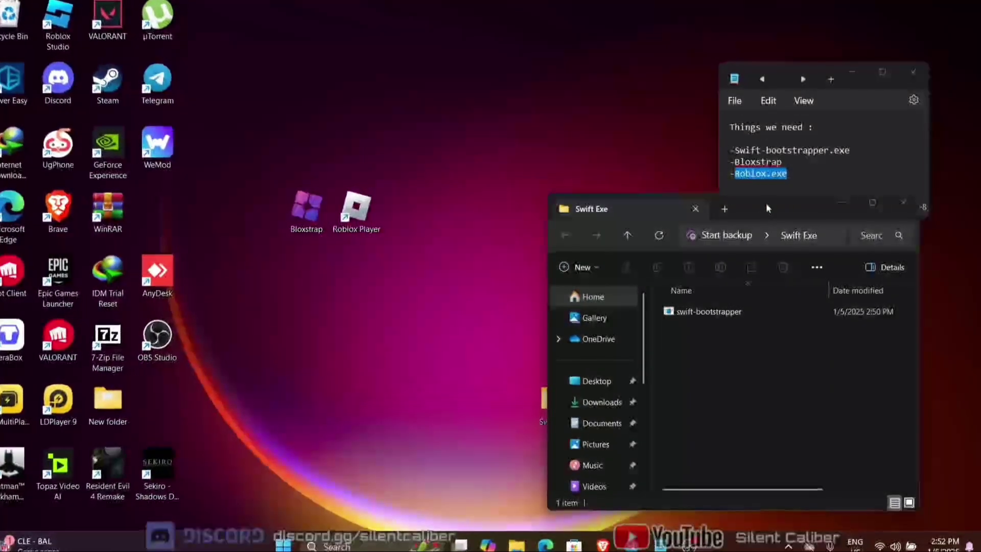
# Step: Run swift-bootstrapper past the SmartScreen warning and let it download Swift's files into Swift Exe
pyautogui.moveTo(765, 204); pyautogui.dragTo(642, 149)
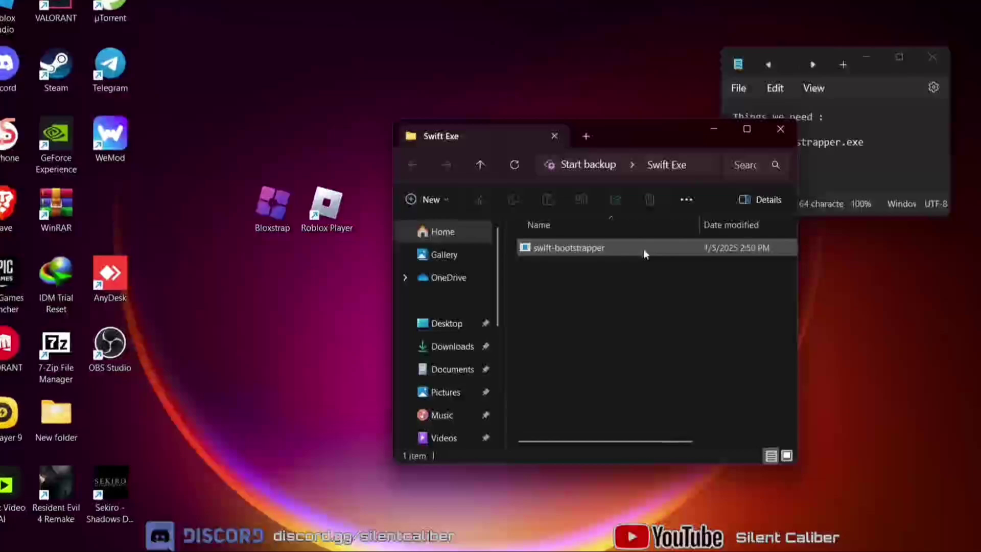
pyautogui.click(644, 251)
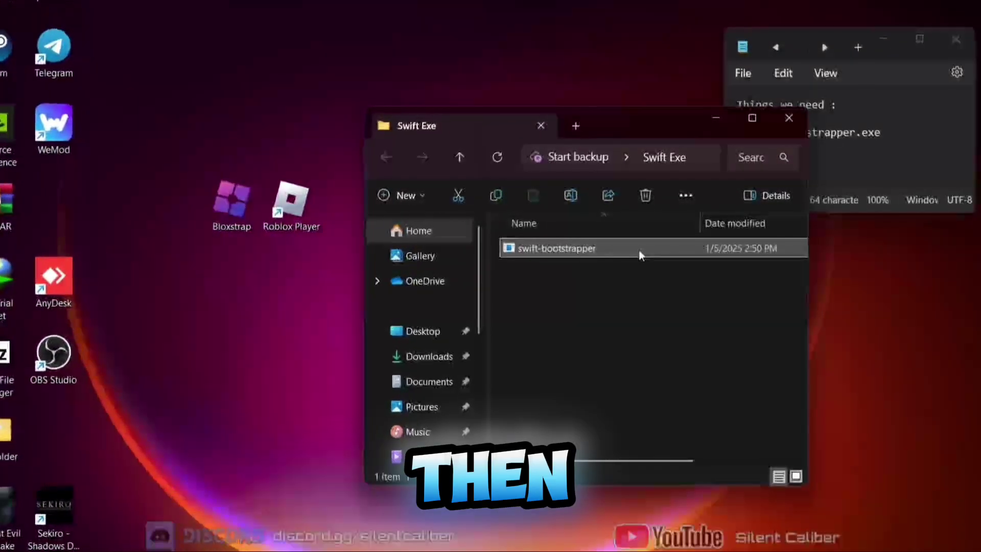
pyautogui.doubleClick(636, 250)
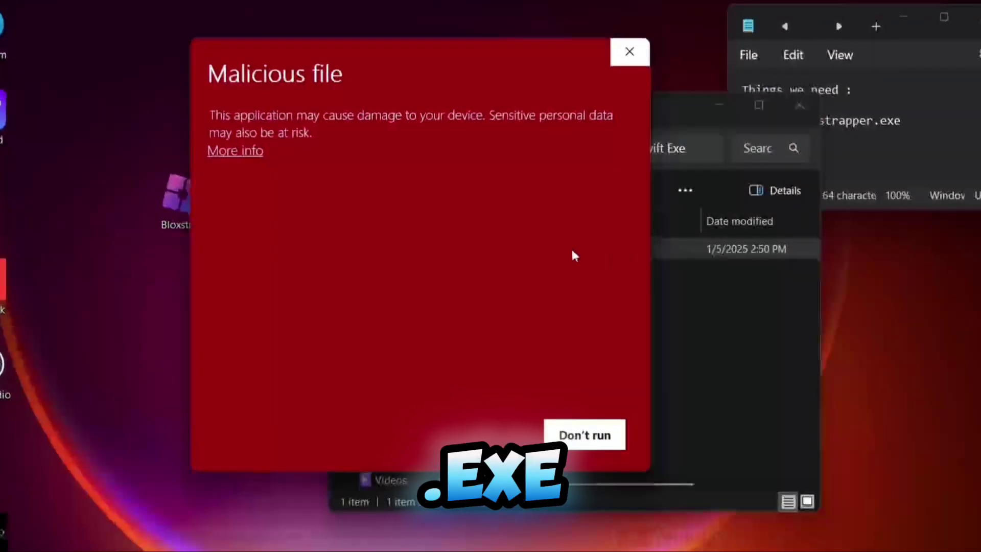
pyautogui.click(221, 148)
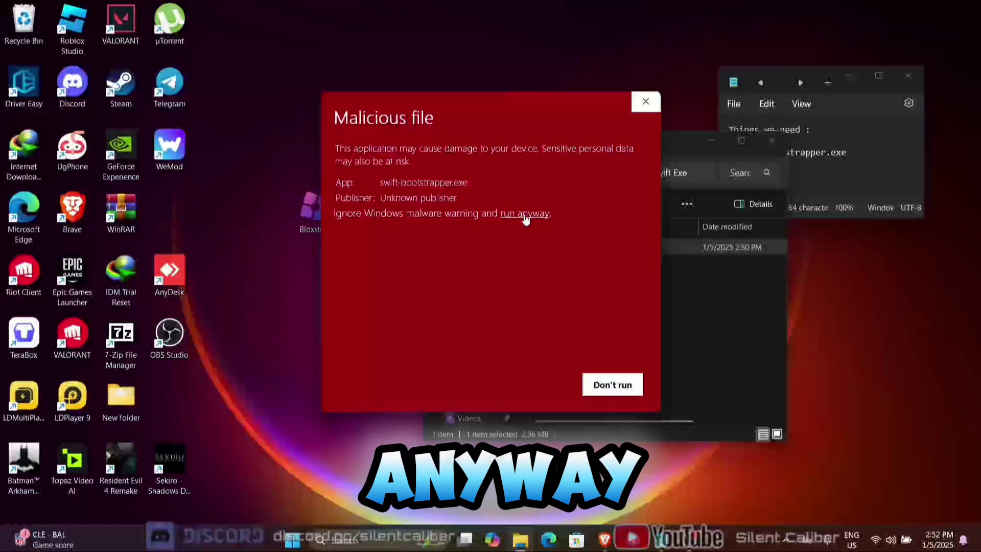
pyautogui.click(525, 213)
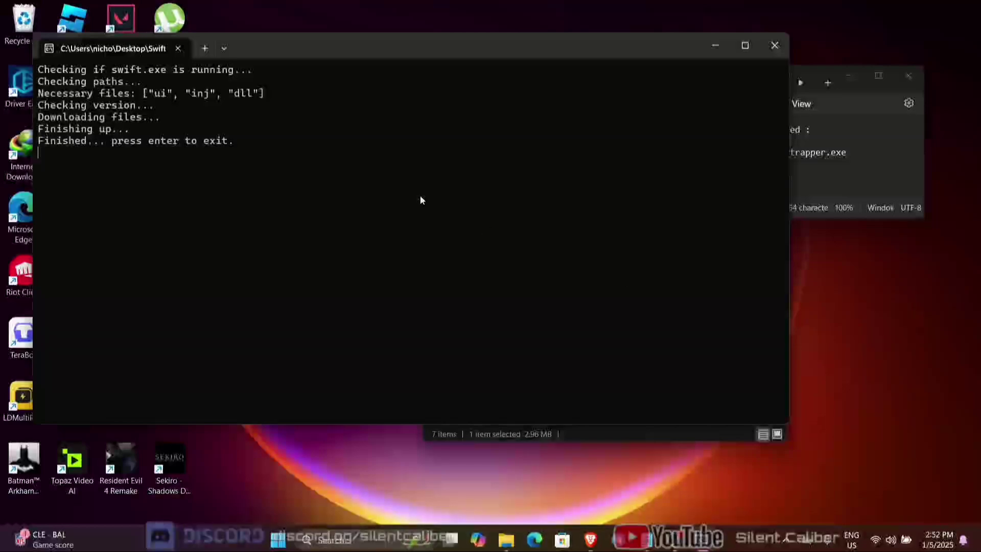
pyautogui.press('Return')
pyautogui.moveTo(613, 391); pyautogui.dragTo(655, 391)
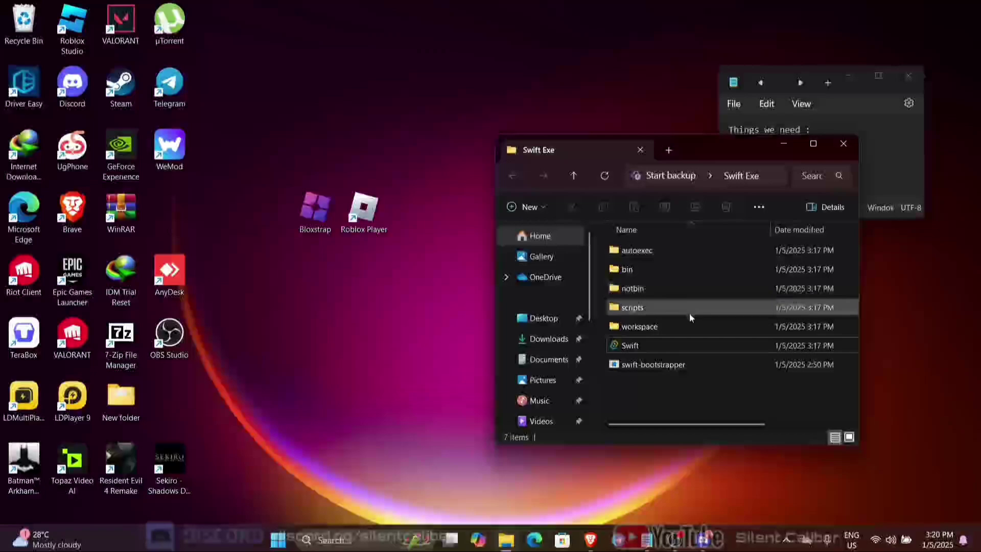
# Step: Launch Swift, enter an account username and password, and switch to the Create Account form
pyautogui.doubleClick(682, 342)
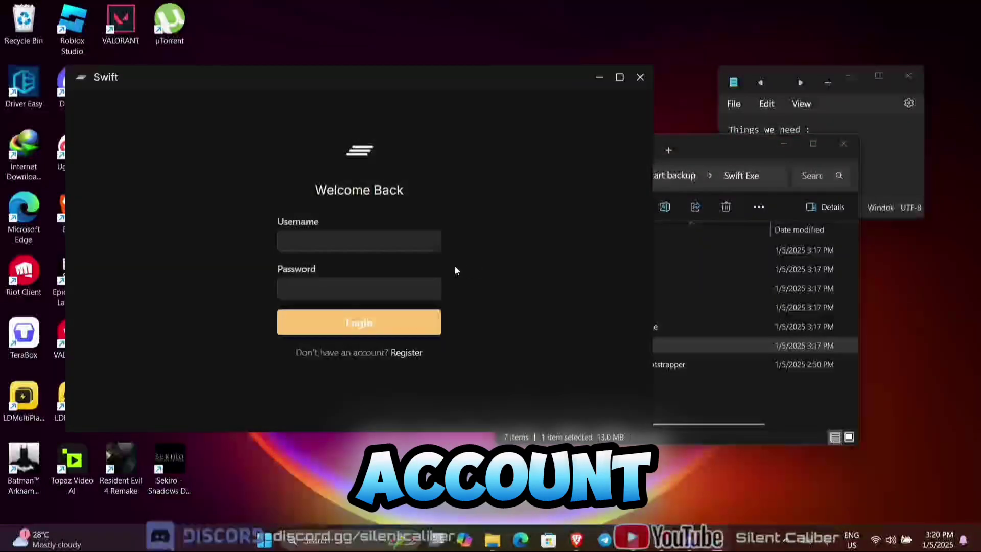
pyautogui.click(384, 247)
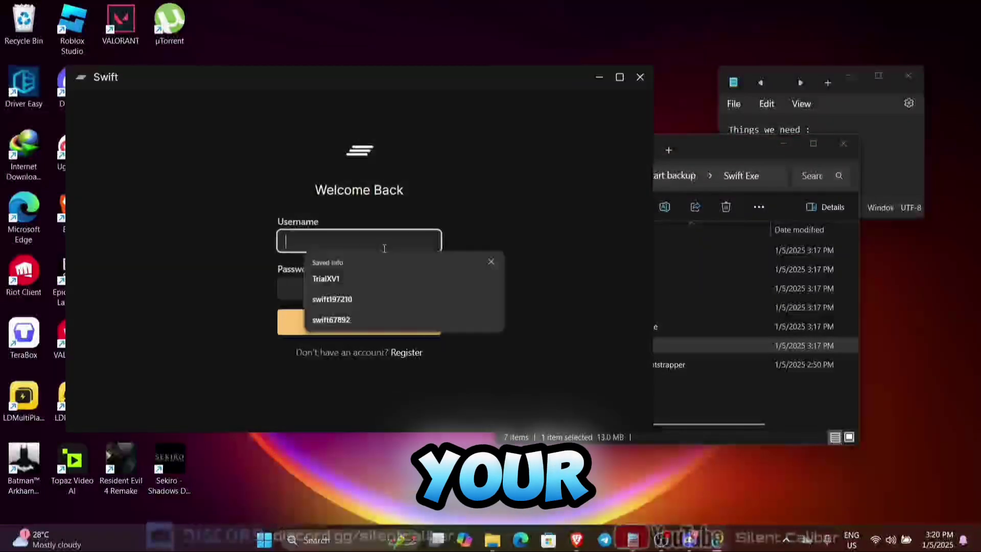
pyautogui.click(490, 262)
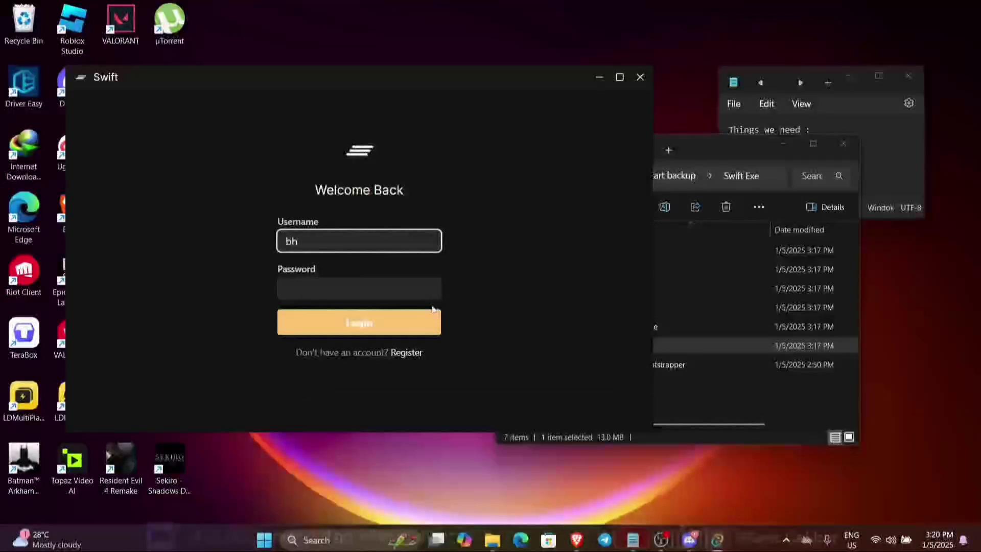
pyautogui.write('bh3335f')
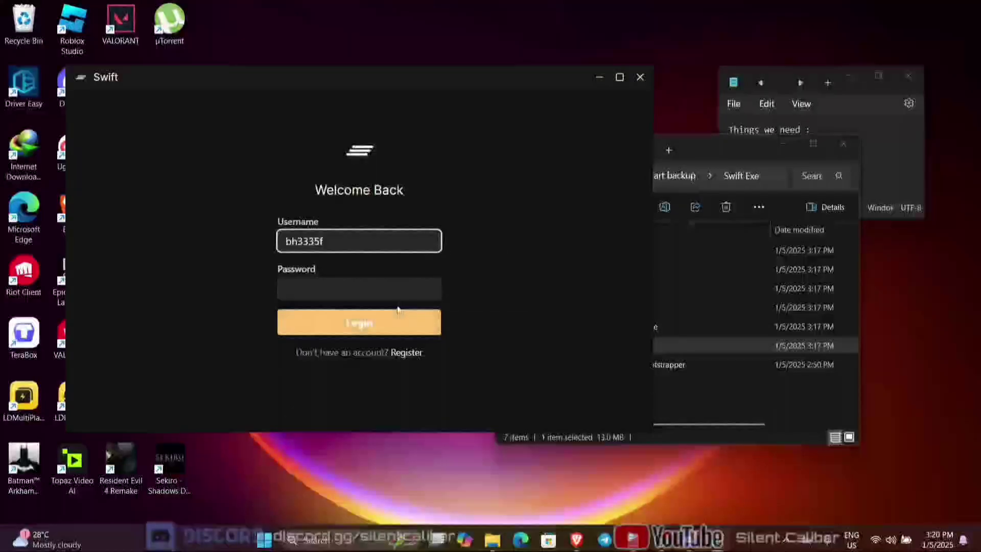
pyautogui.click(406, 289)
pyautogui.write('123')
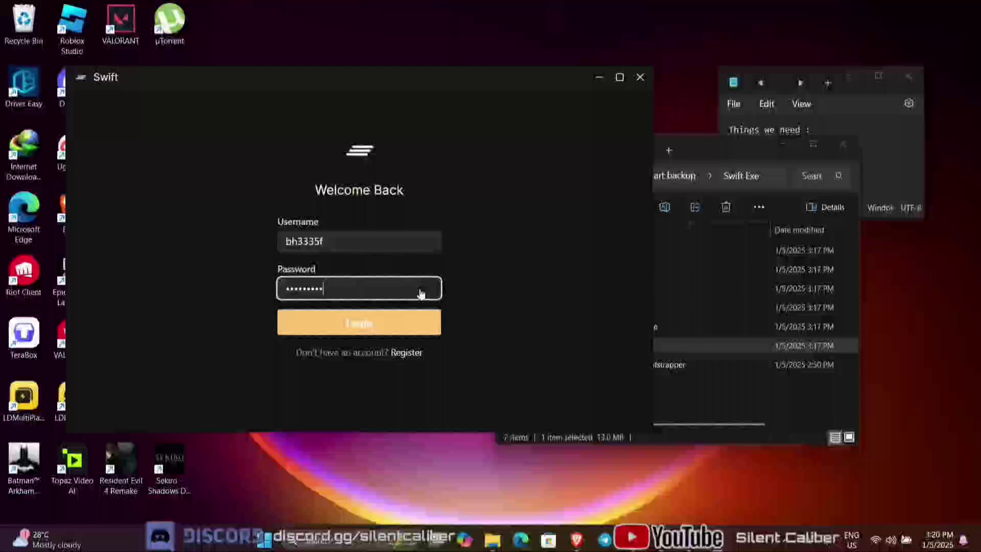
pyautogui.click(407, 352)
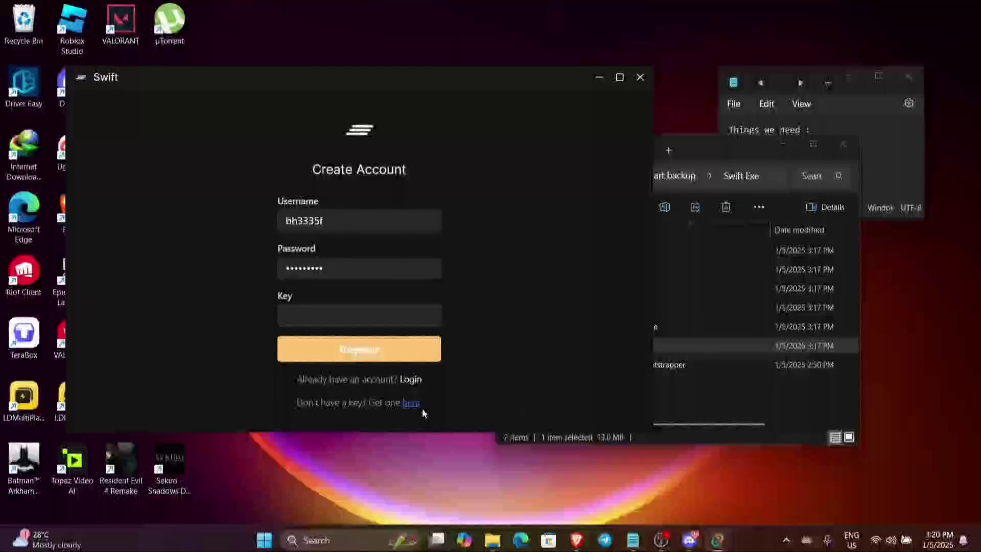
# Step: In a new Brave window, go to getswift.xyz and open the Get Key system page
pyautogui.click(579, 541)
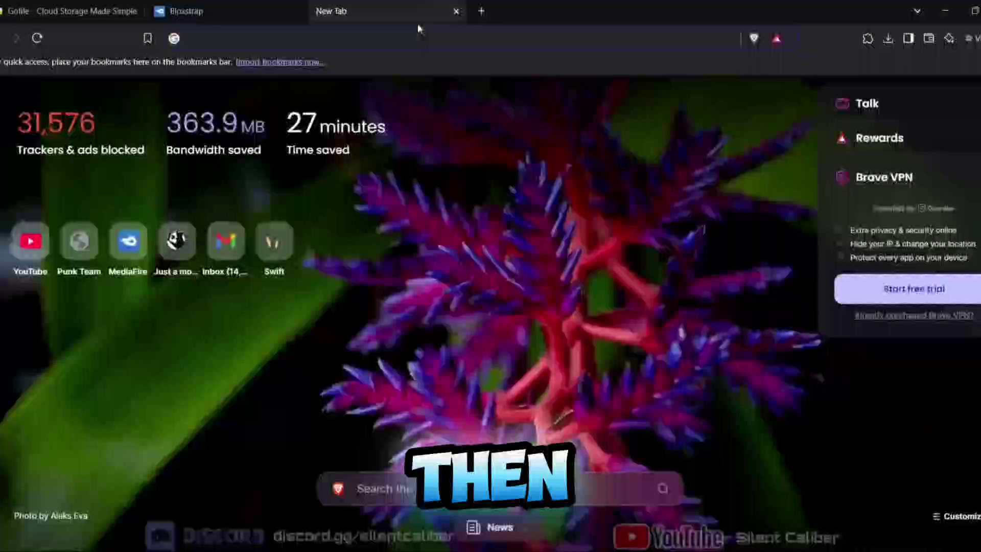
pyautogui.write('getswift.xyz')
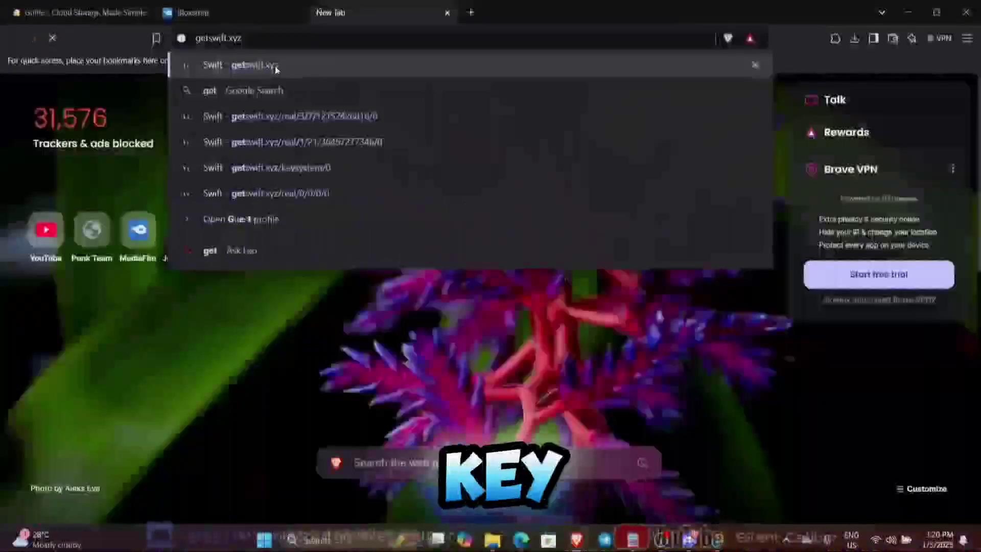
pyautogui.press('Return')
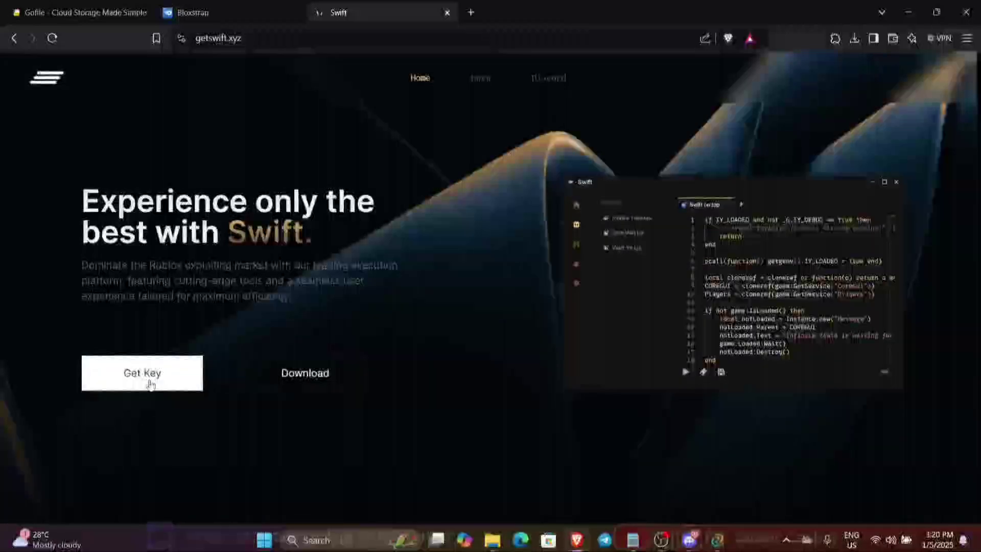
pyautogui.click(144, 383)
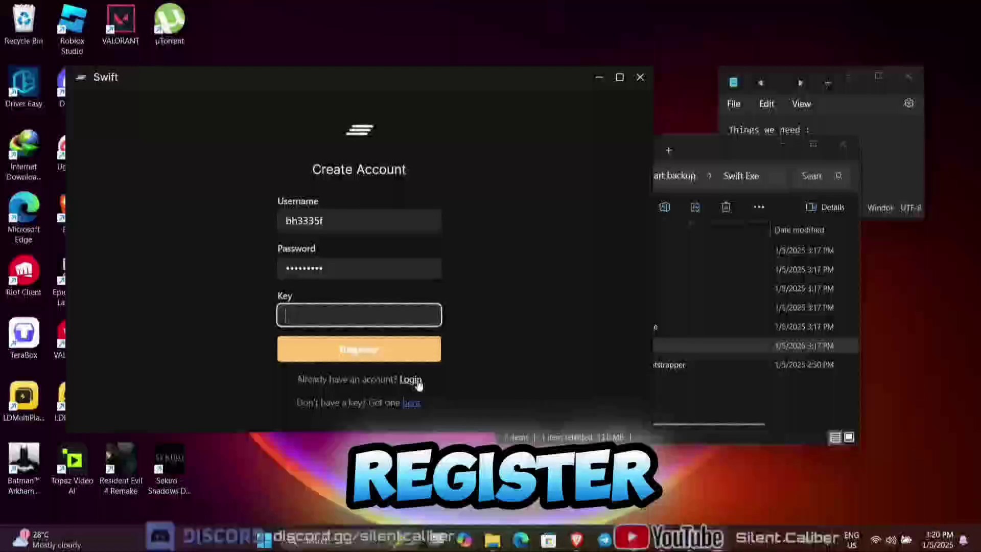
# Step: Switch Swift to the login form and sign in to the account
pyautogui.click(412, 379)
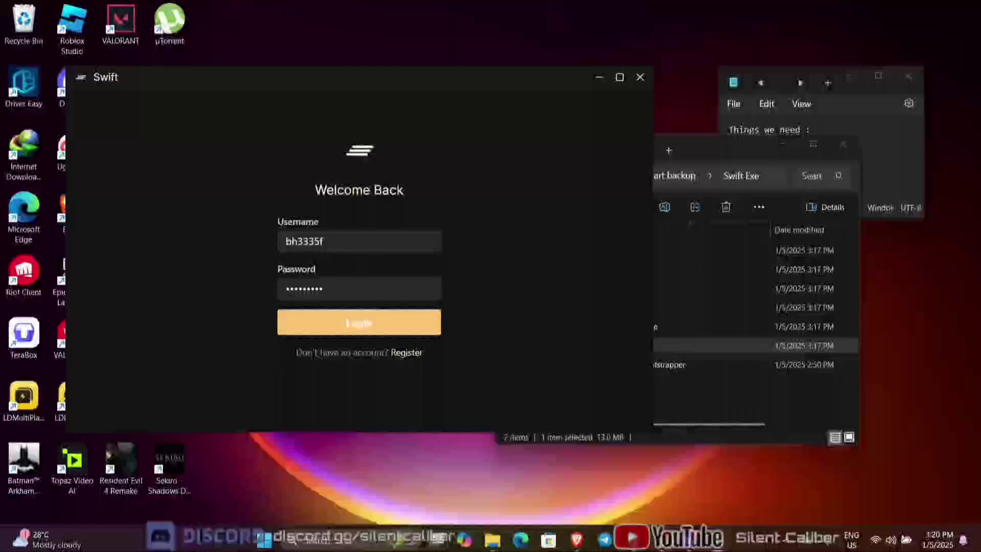
pyautogui.moveTo(661, 538)
pyautogui.click(394, 322)
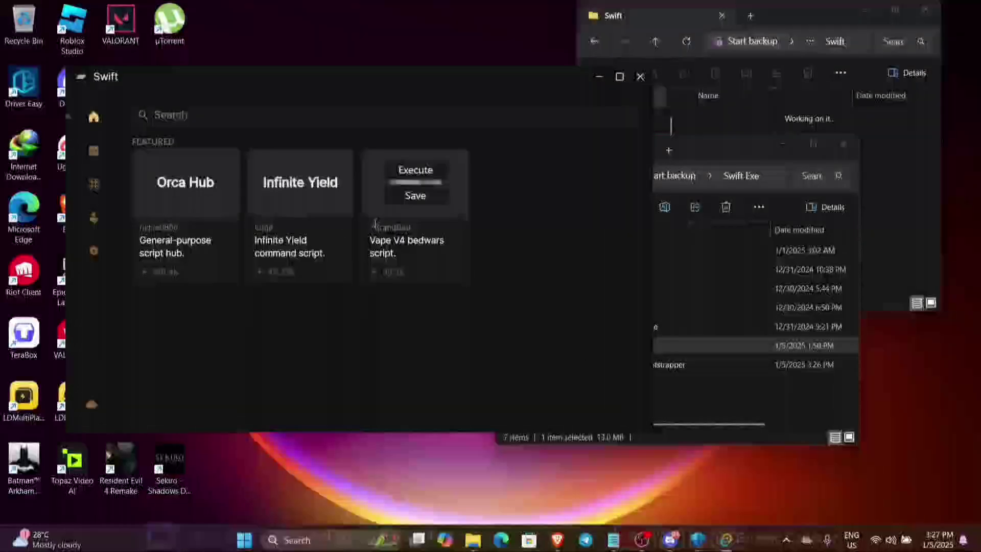
# Step: Browse Swift's Editor, Info and Settings pages, then minimize and close the Explorer windows
pyautogui.click(94, 151)
pyautogui.click(94, 218)
pyautogui.click(94, 251)
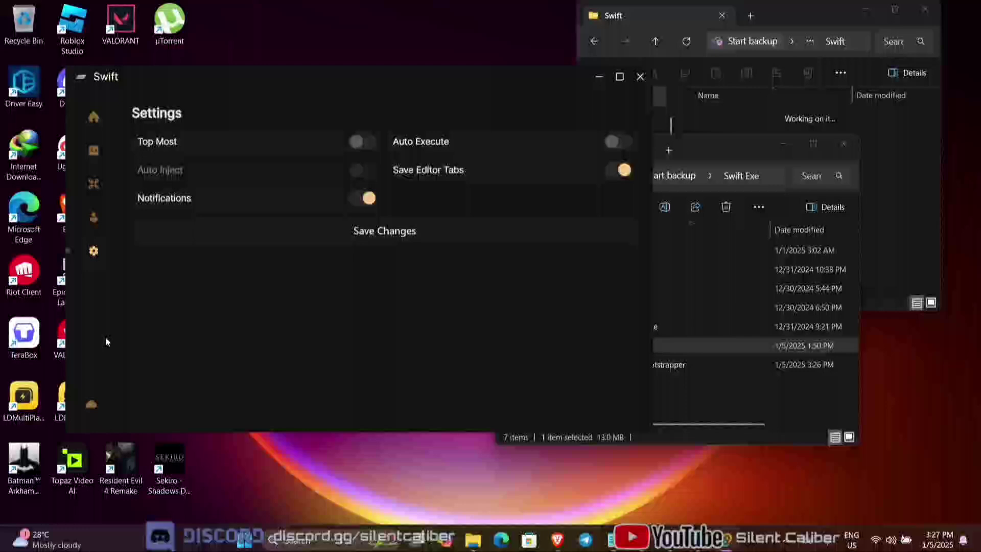
pyautogui.click(90, 406)
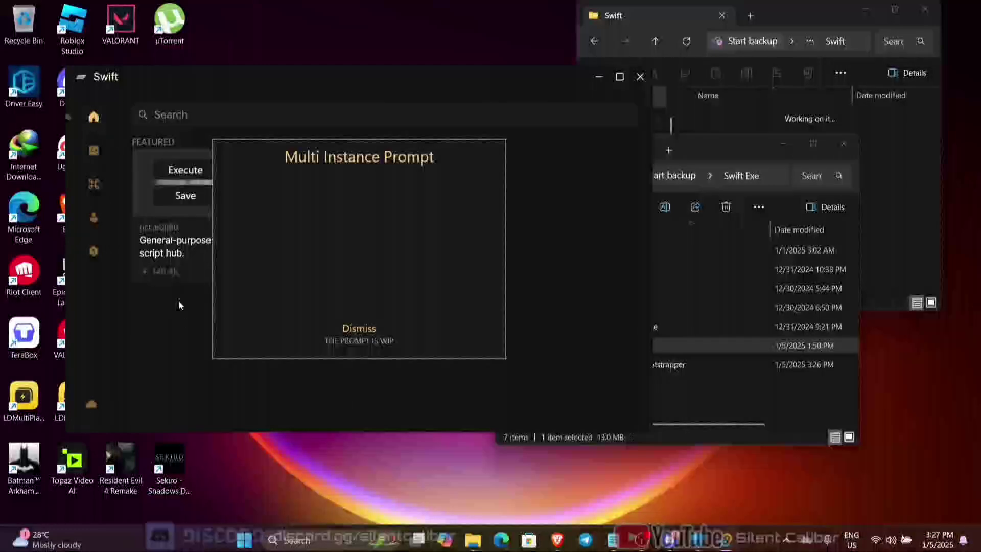
pyautogui.click(359, 330)
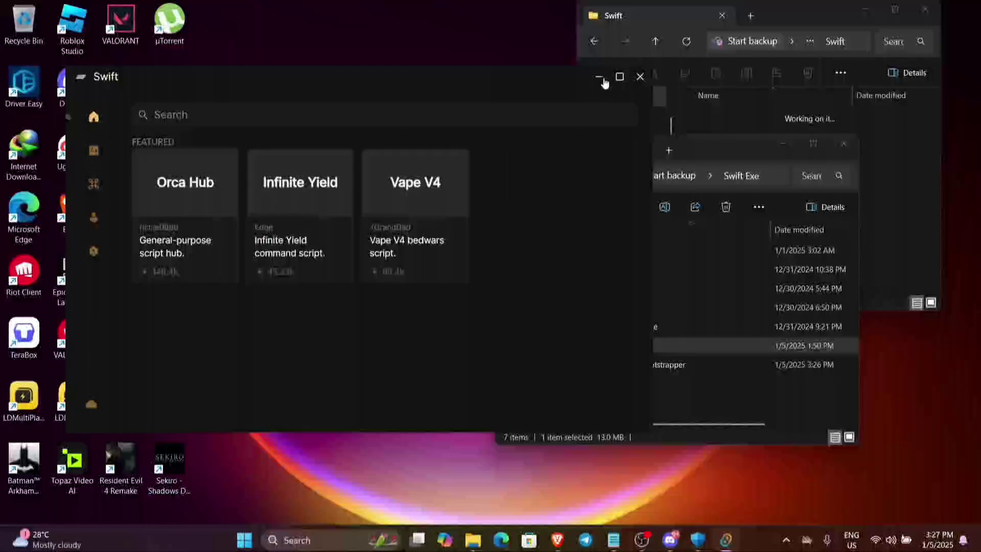
pyautogui.click(94, 150)
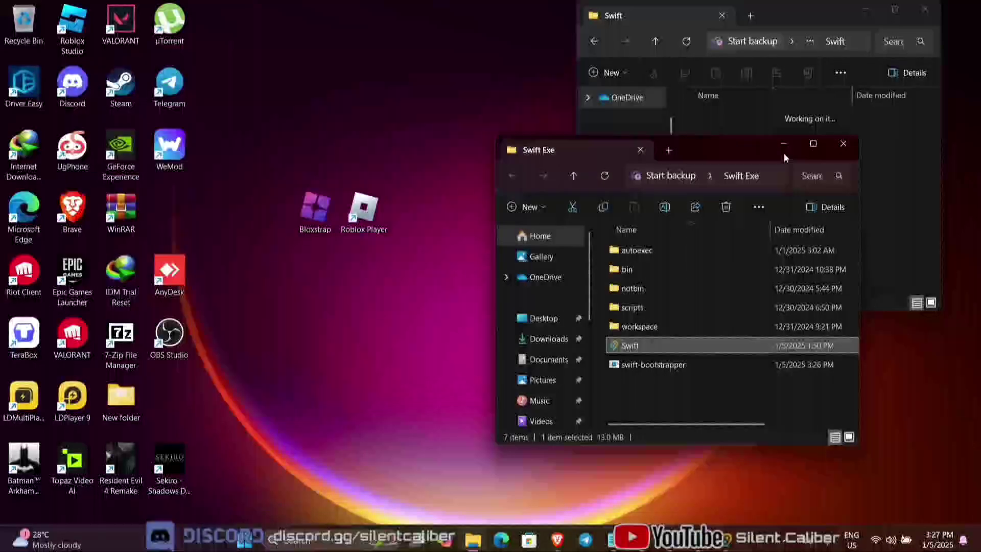
pyautogui.click(784, 146)
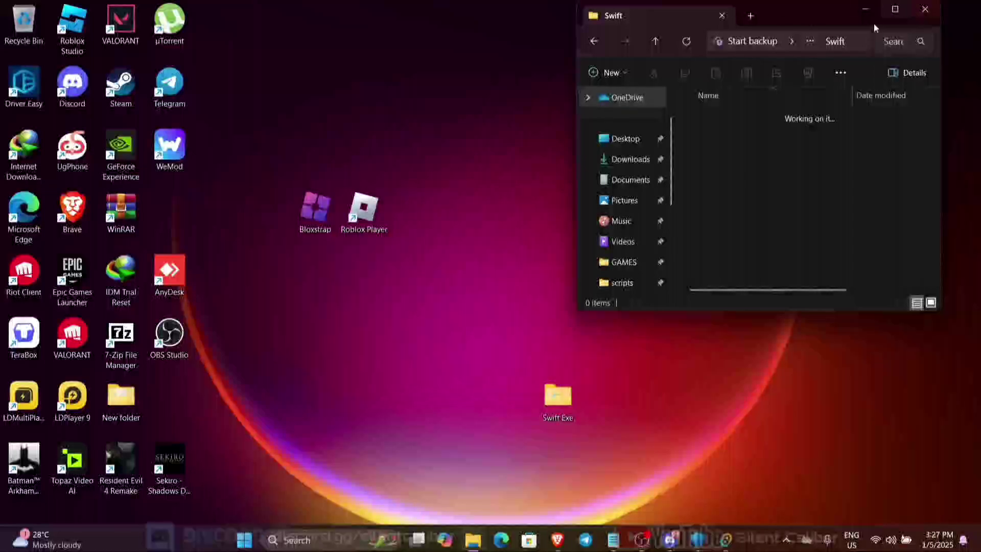
pyautogui.click(912, 18)
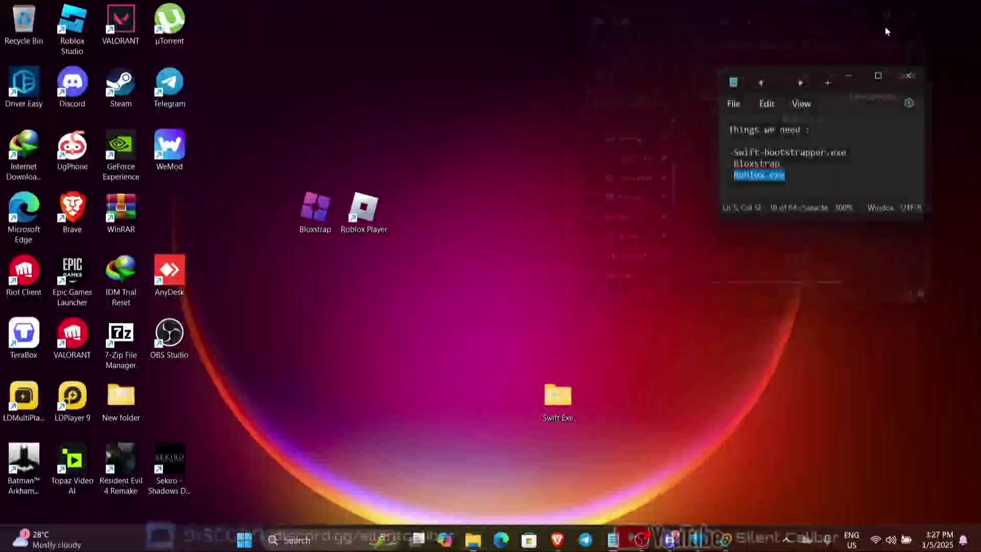
# Step: Disable fullscreen optimizations in the Roblox Player shortcut's compatibility properties
pyautogui.rightClick(378, 212)
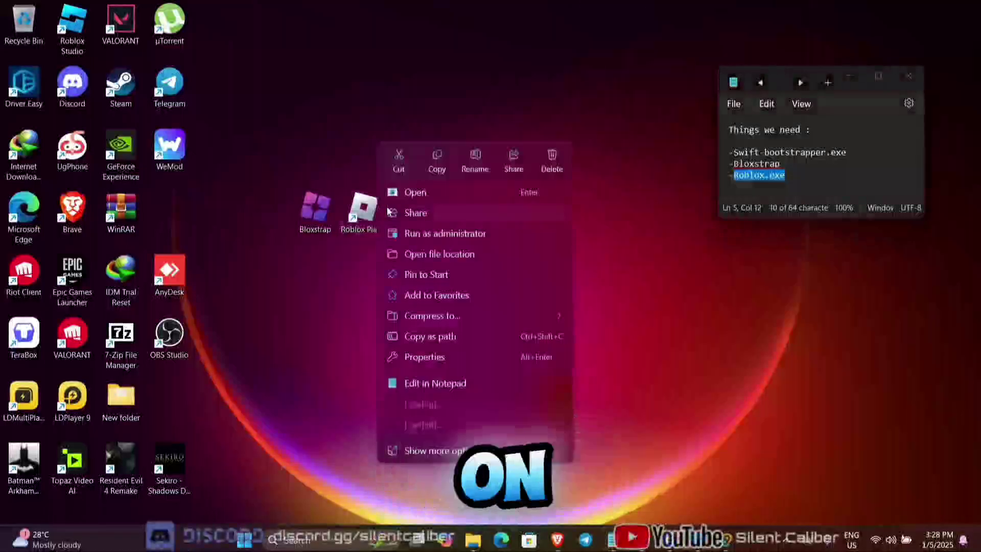
pyautogui.click(432, 357)
pyautogui.click(532, 201)
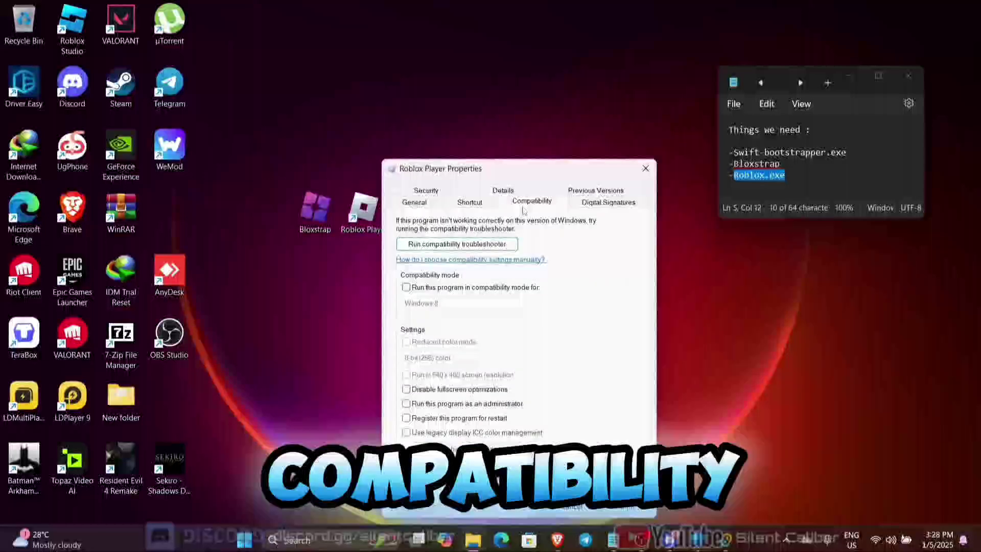
pyautogui.click(406, 389)
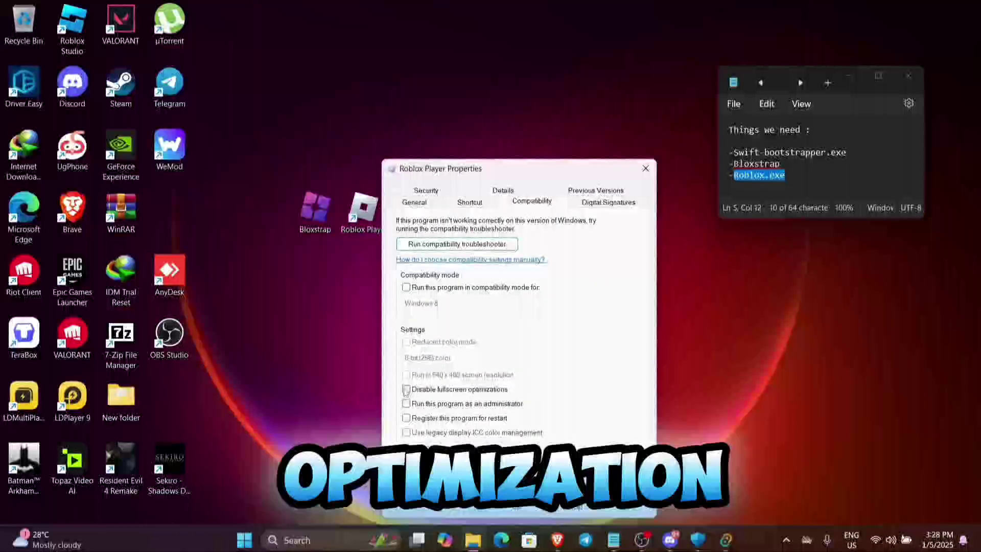
pyautogui.click(627, 506)
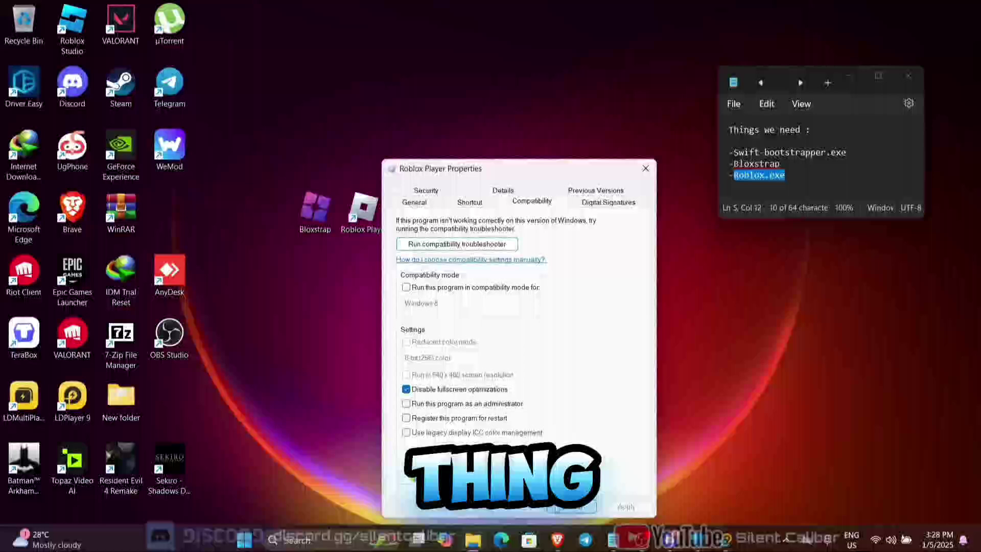
pyautogui.click(531, 511)
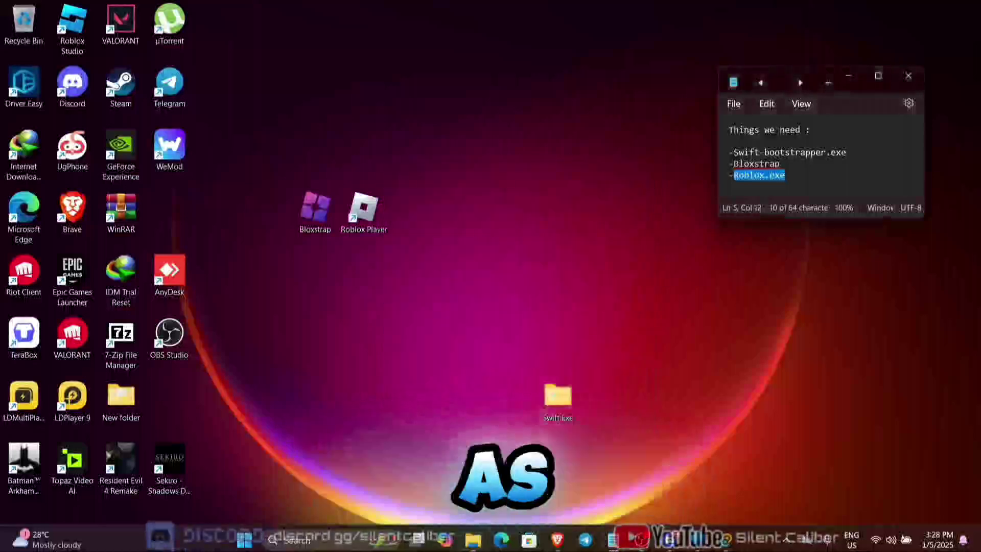
# Step: Disable fullscreen optimizations in the Bloxstrap shortcut's compatibility properties
pyautogui.rightClick(309, 209)
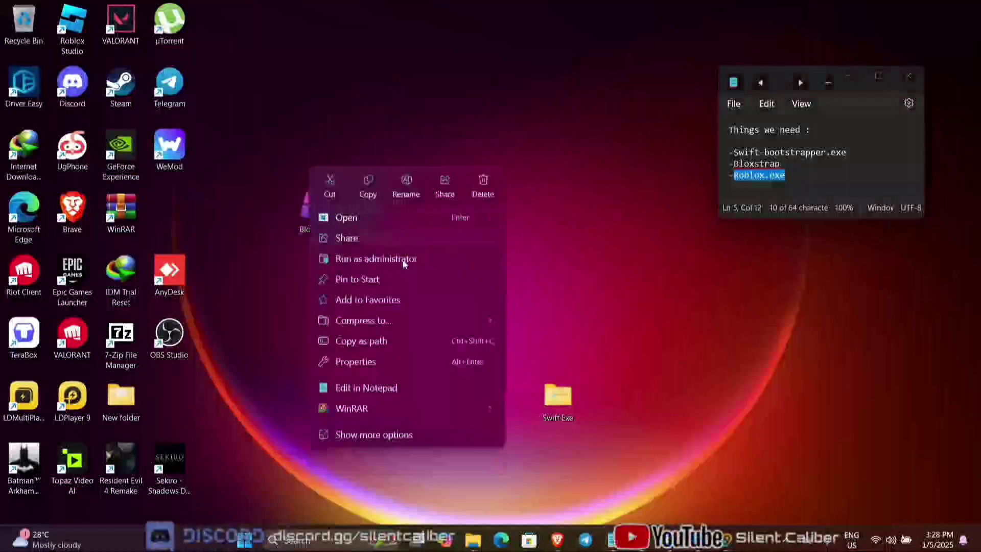
pyautogui.click(399, 359)
pyautogui.click(450, 203)
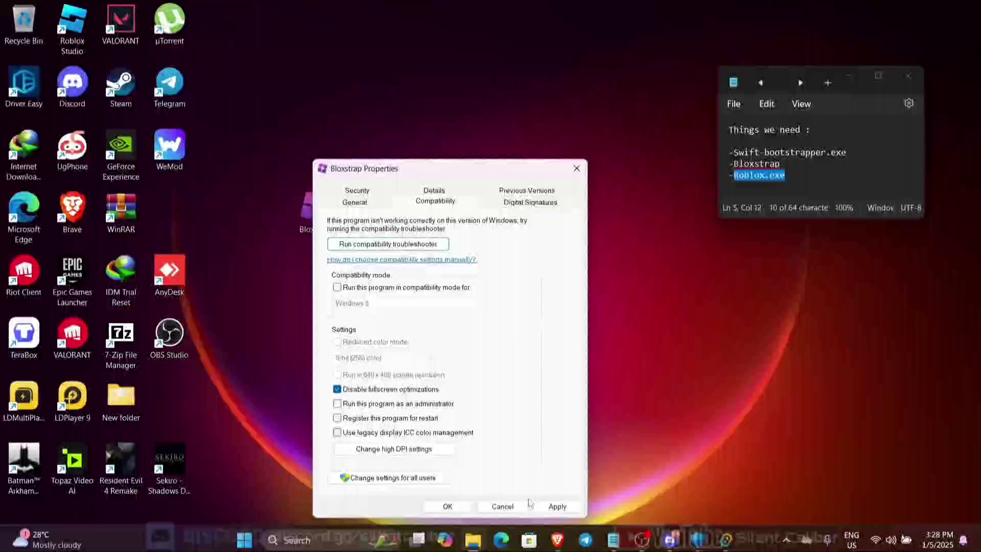
pyautogui.click(455, 510)
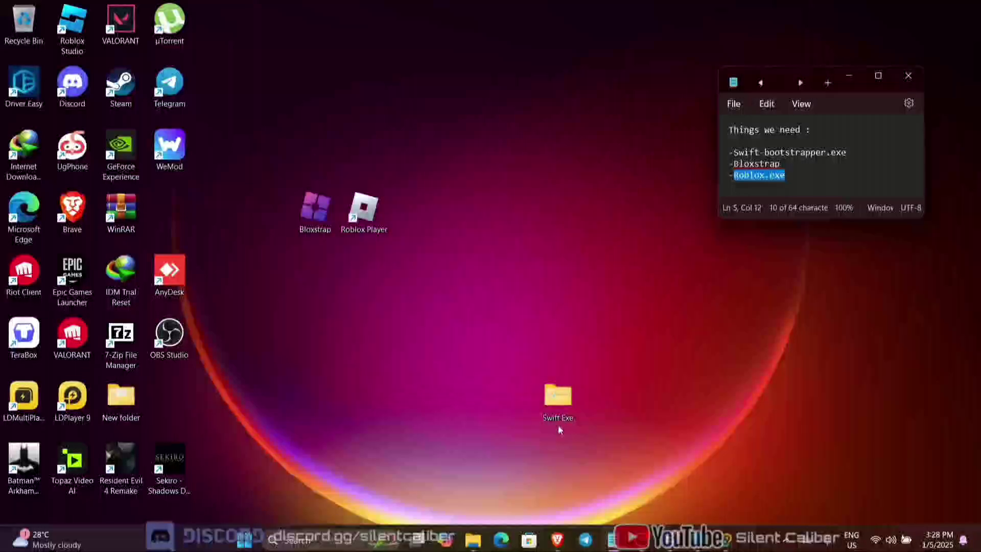
# Step: Run Bloxstrap past the SmartScreen warning with Run anyway and launch Roblox
pyautogui.doubleClick(326, 218)
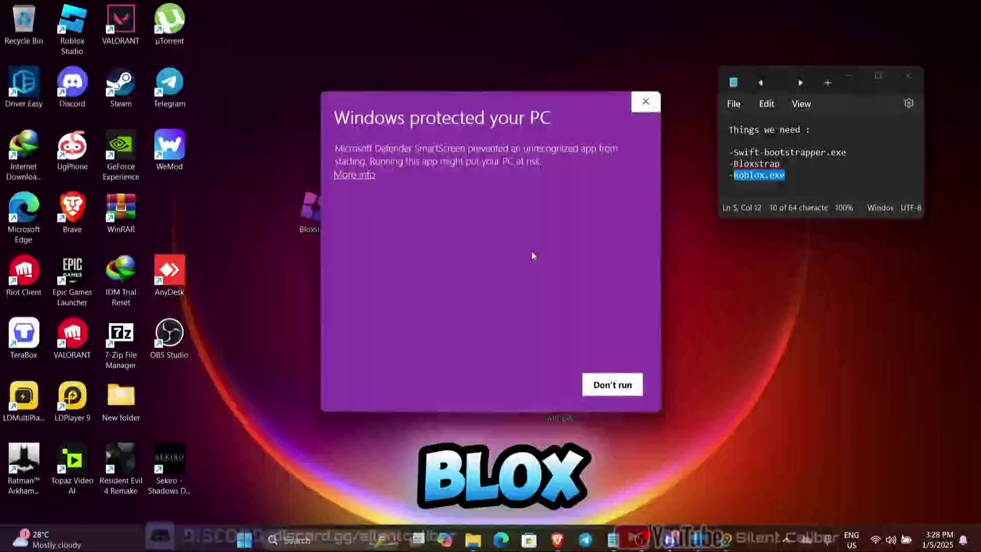
pyautogui.click(367, 174)
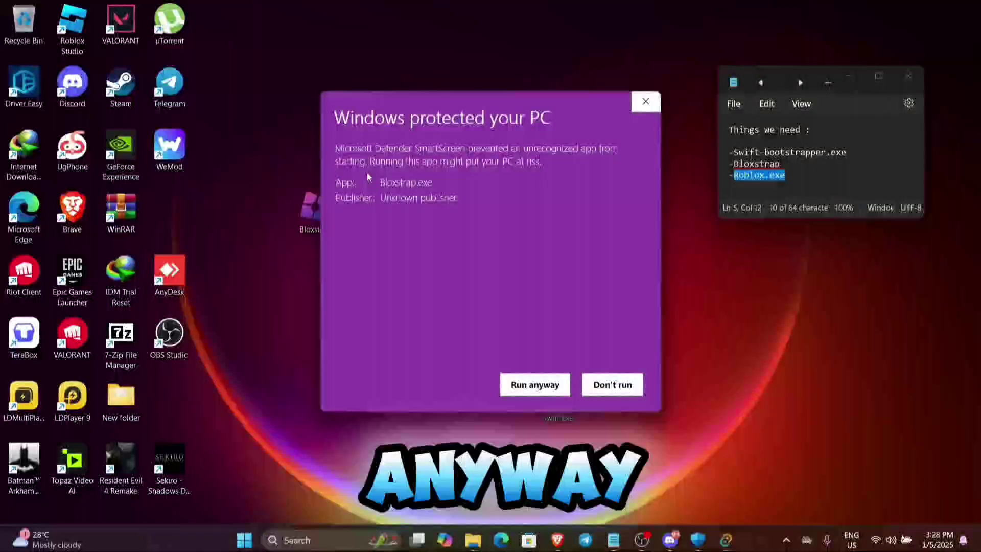
pyautogui.click(526, 388)
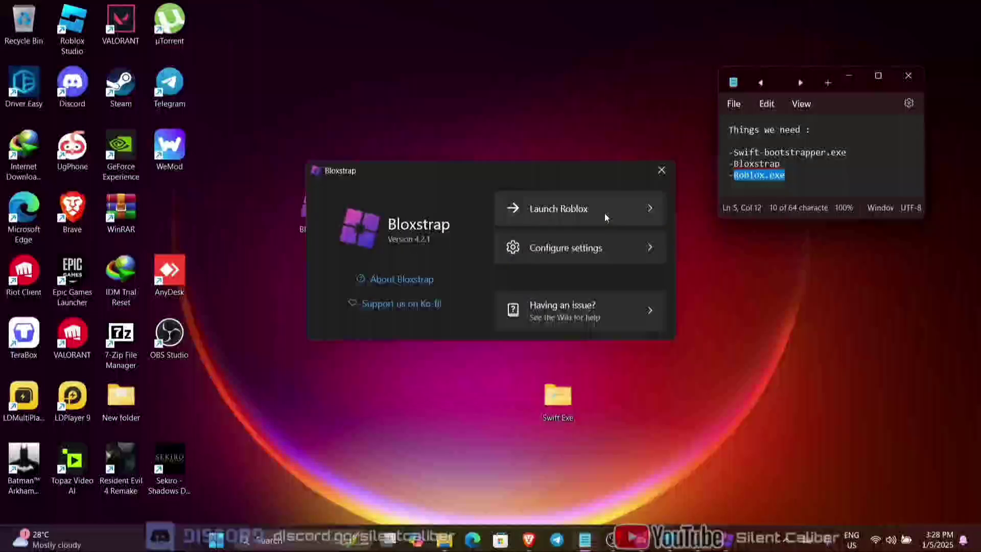
pyautogui.click(649, 207)
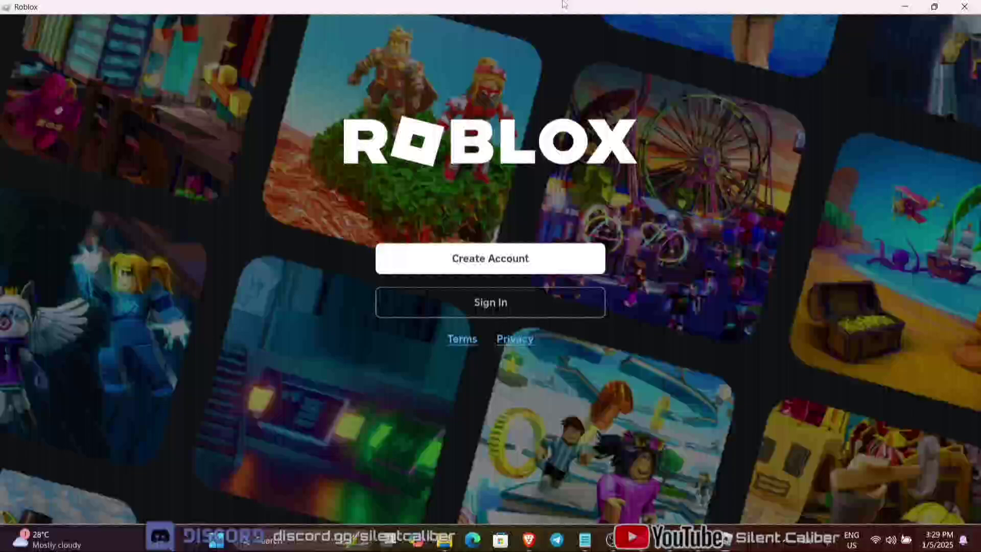
# Step: Create a new Roblox account with a username, password and birthday
pyautogui.click(489, 256)
pyautogui.click(530, 151)
pyautogui.write('techluxuried')
pyautogui.click(491, 212)
pyautogui.write('********')
pyautogui.click(514, 105)
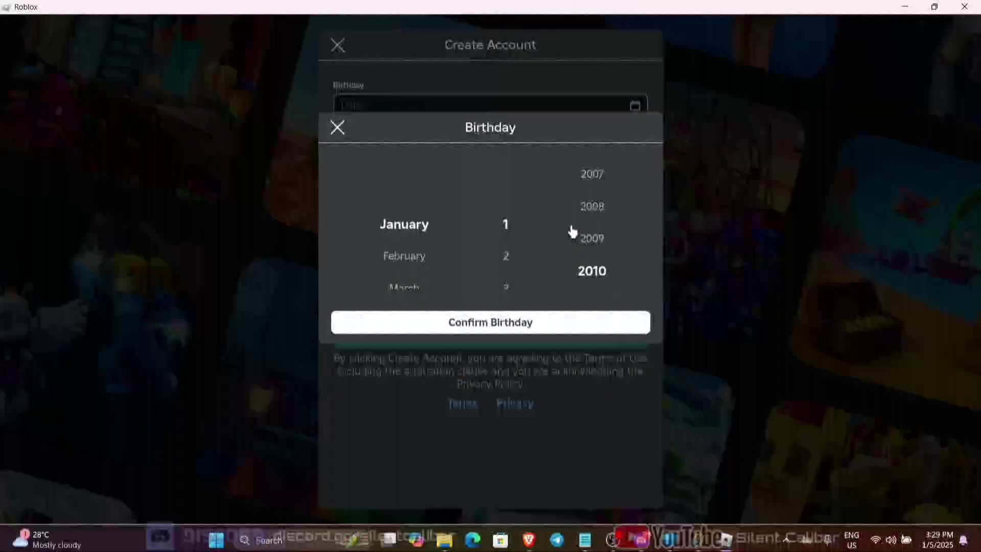
pyautogui.scroll(5, 581, 230)
pyautogui.click(490, 321)
pyautogui.click(490, 325)
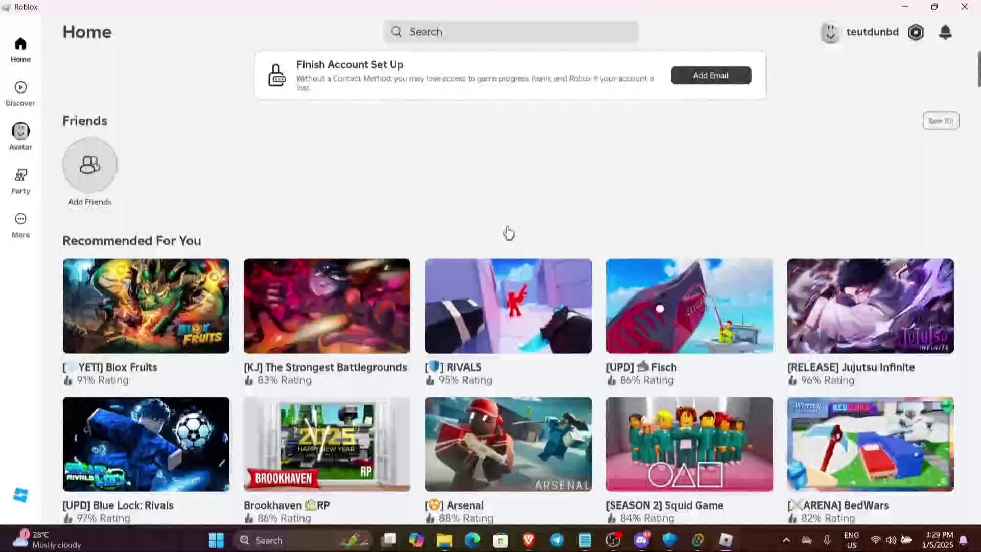
# Step: Join Blox Fruits on the Pirates team and attach Swift to the game
pyautogui.scroll(-3, 509, 233)
pyautogui.scroll(3, 622, 333)
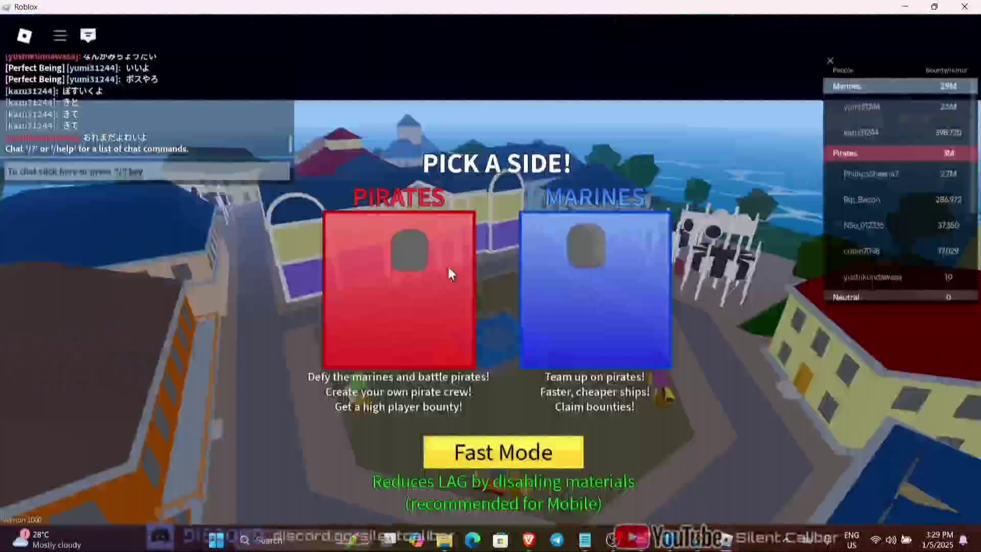
pyautogui.click(449, 273)
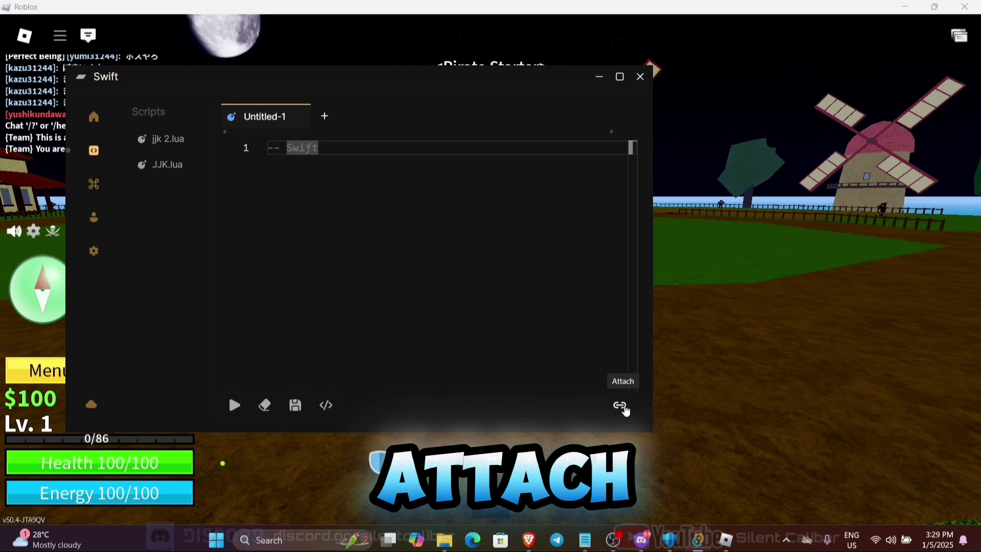
pyautogui.click(621, 407)
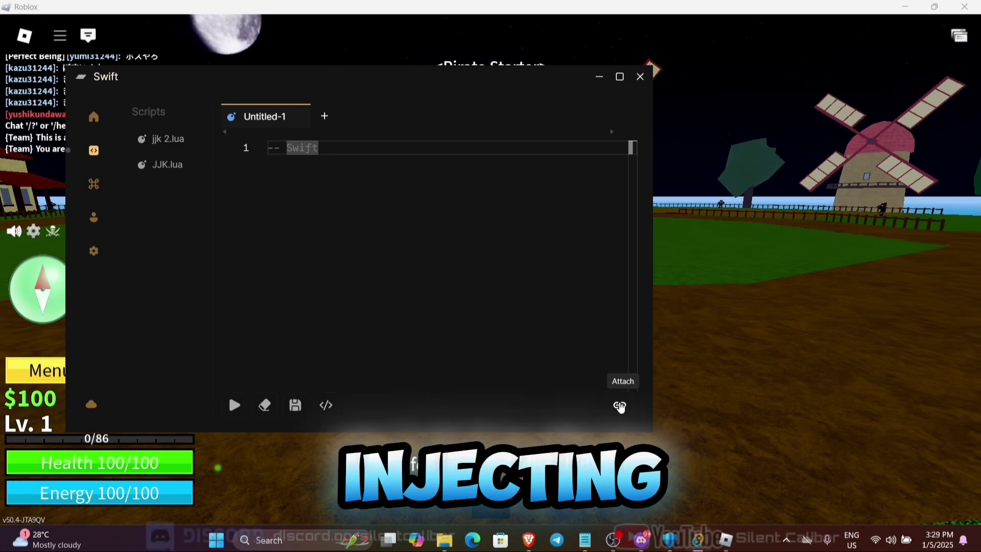